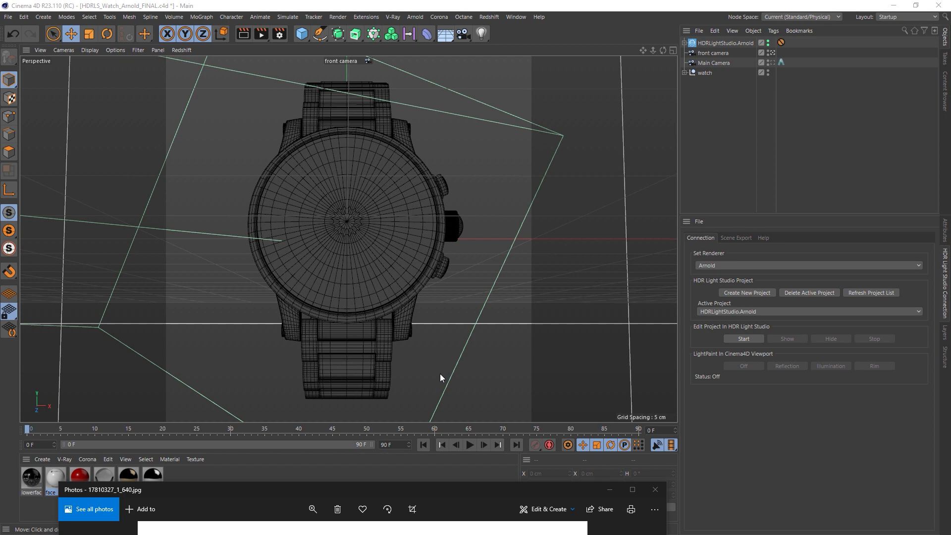
Step: Bring the reference photos over the viewport and advance from the IWC chronograph to the Montblanc watch
left_click_drag(451, 489, 456, 12)
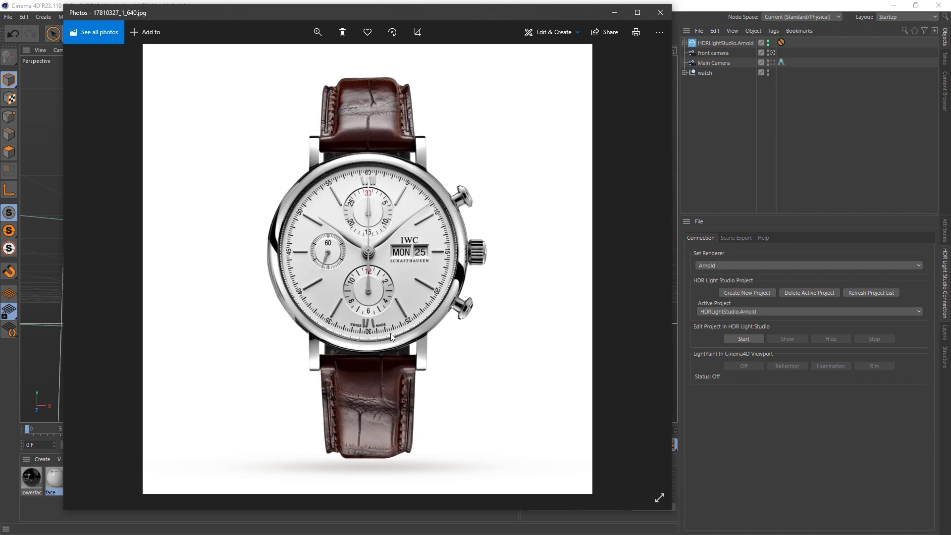
key("Right")
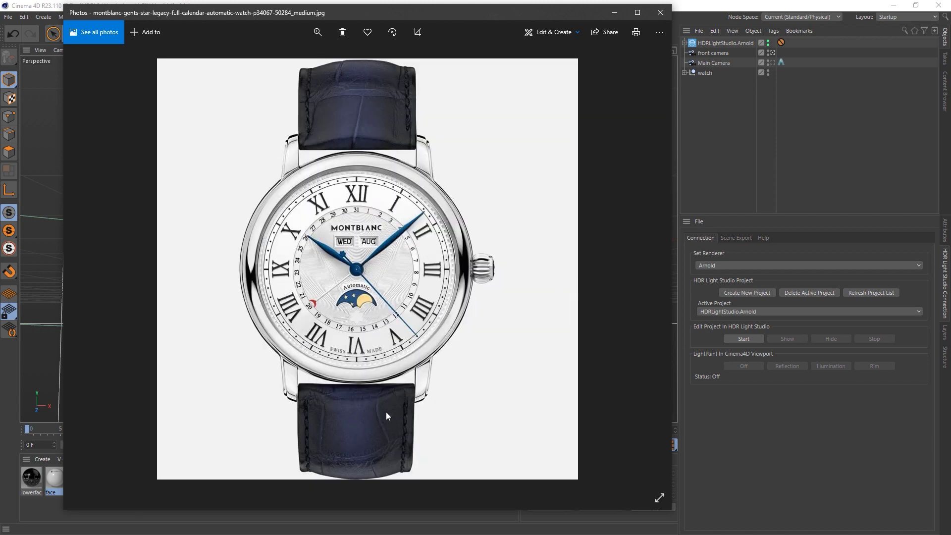
Step: Close the Photos viewer and start HDR Light Studio from Cinema 4D's connection panel
left_click(660, 12)
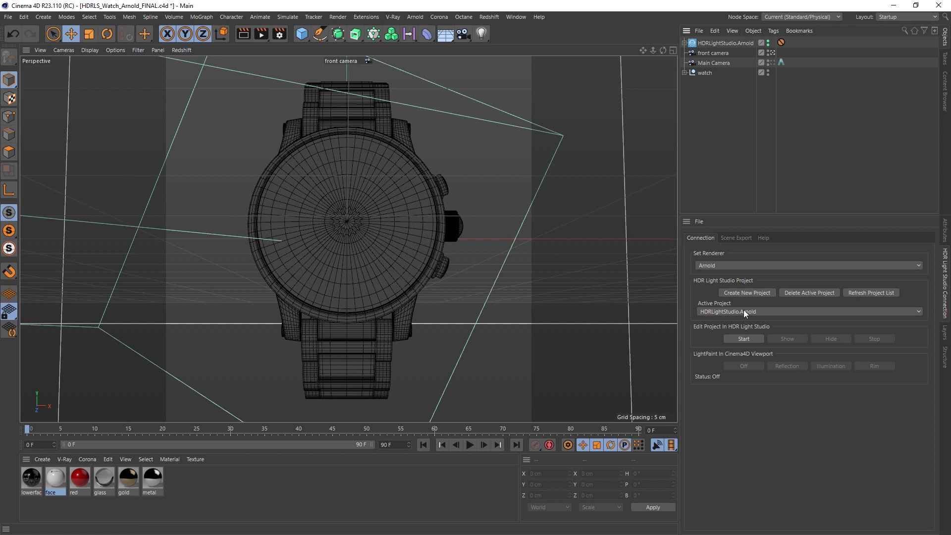
left_click(744, 340)
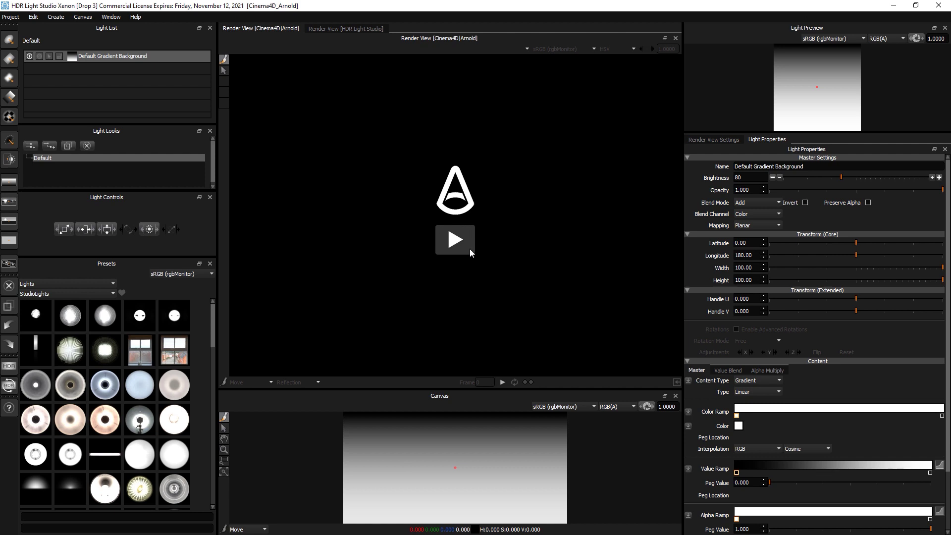
Step: Start the Cinema4D Arnold render of the watch in HDR Light Studio's Render View
left_click(455, 241)
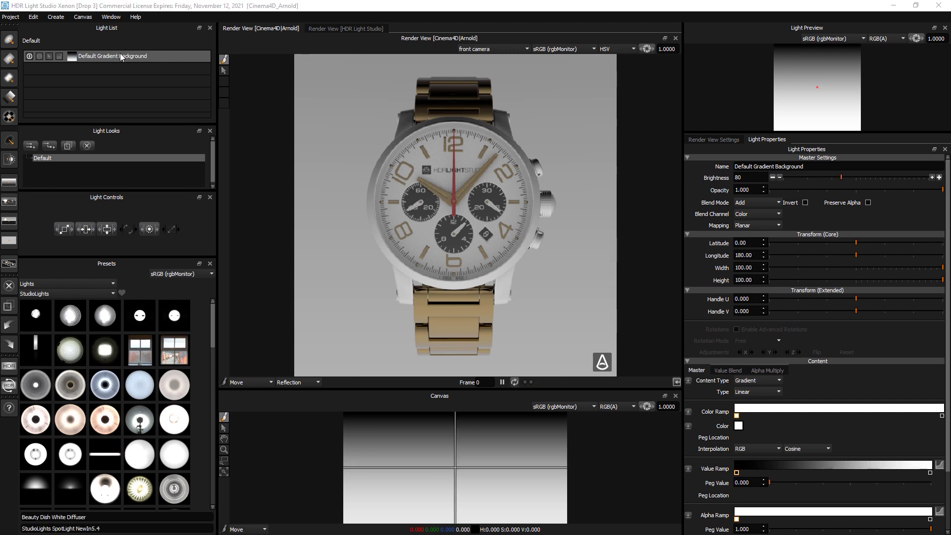
Step: Dim the Default Gradient Background brightness to 6 and browse the light presets
left_click(788, 178)
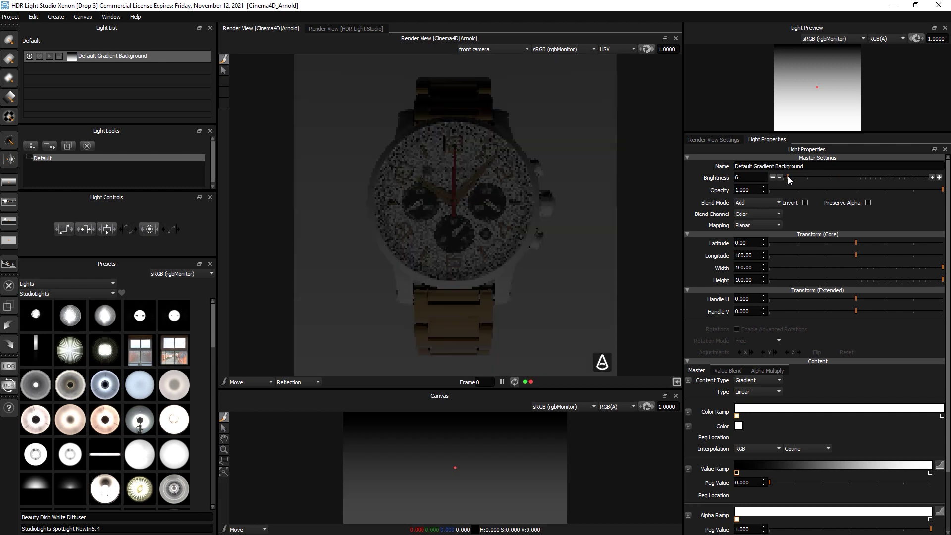
scroll(143, 377, "down", 5)
scroll(142, 384, "down", 1)
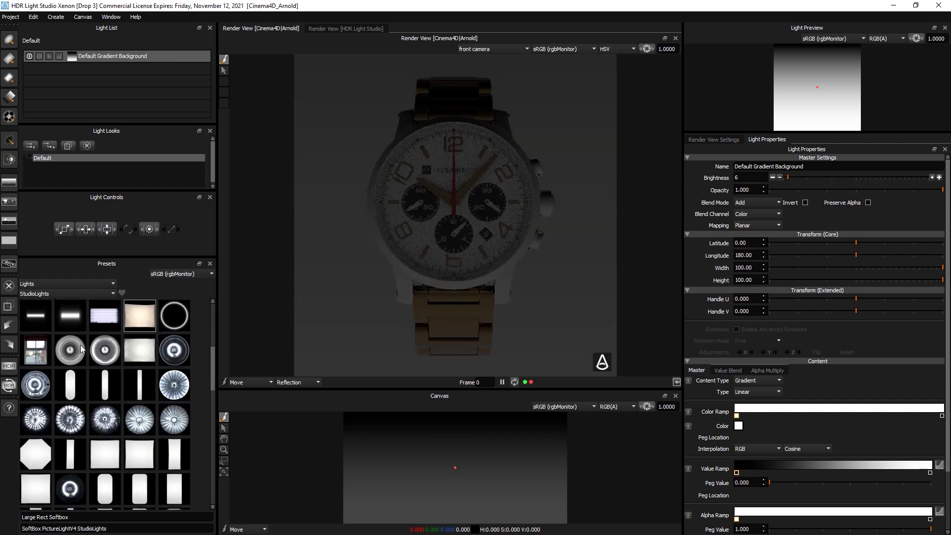
scroll(139, 396, "down", 3)
scroll(135, 397, "down", 3)
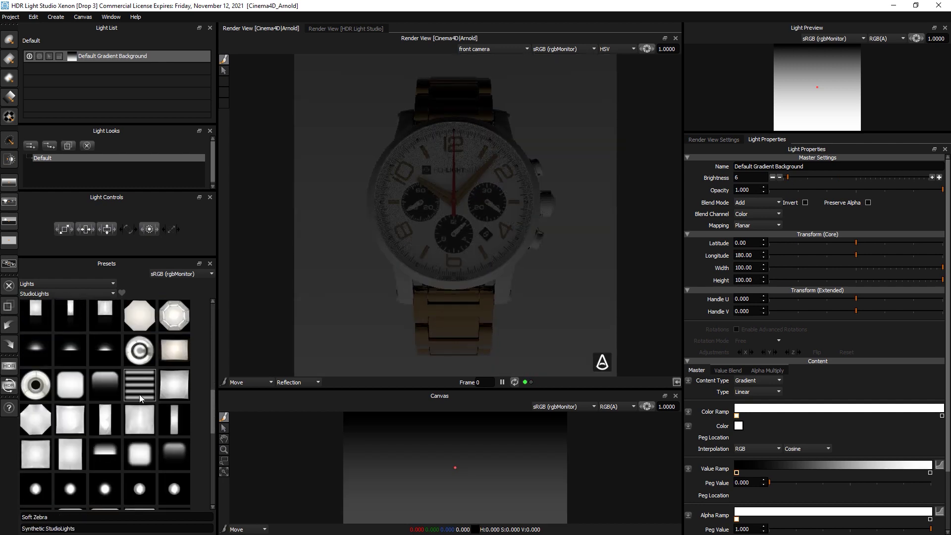
scroll(174, 344, "up", 3)
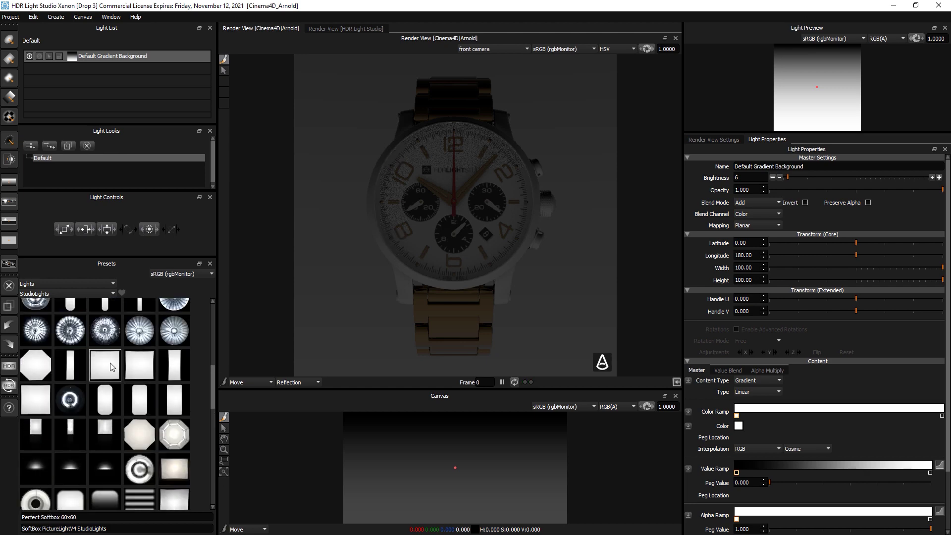
Step: Place a Perfect Softbox 60x60 on the watch face and stretch it to 1000 by 1000
left_click_drag(107, 364, 378, 198)
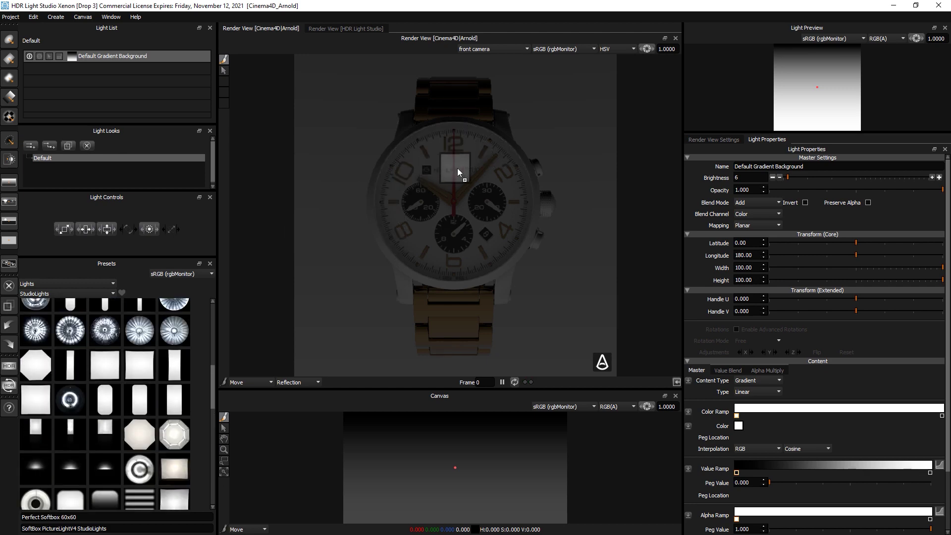
left_click_drag(457, 168, 458, 168)
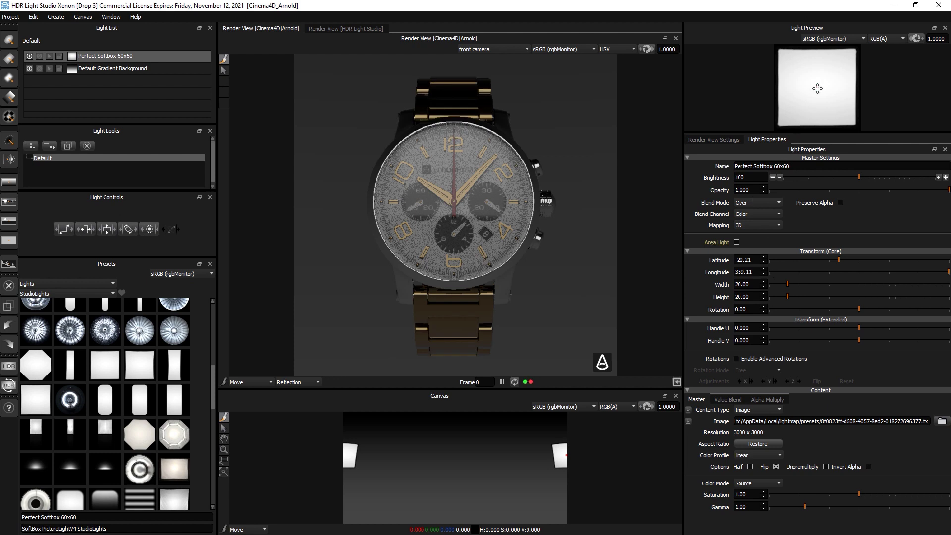
left_click_drag(818, 88, 817, 126)
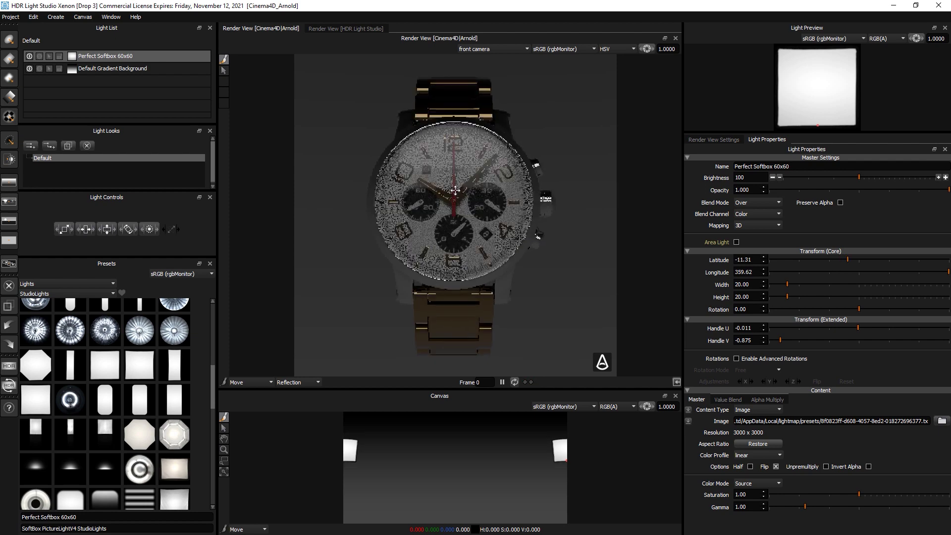
left_click_drag(812, 285, 818, 286)
left_click_drag(895, 284, 950, 296)
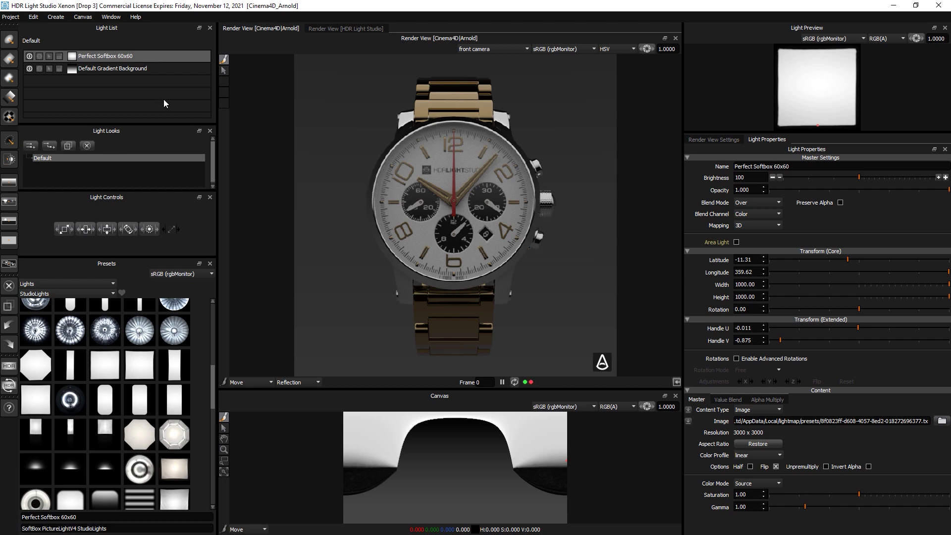
Step: Place Round Lights on the watch's left and right edges, at longitudes about 116 and 244
left_click(9, 39)
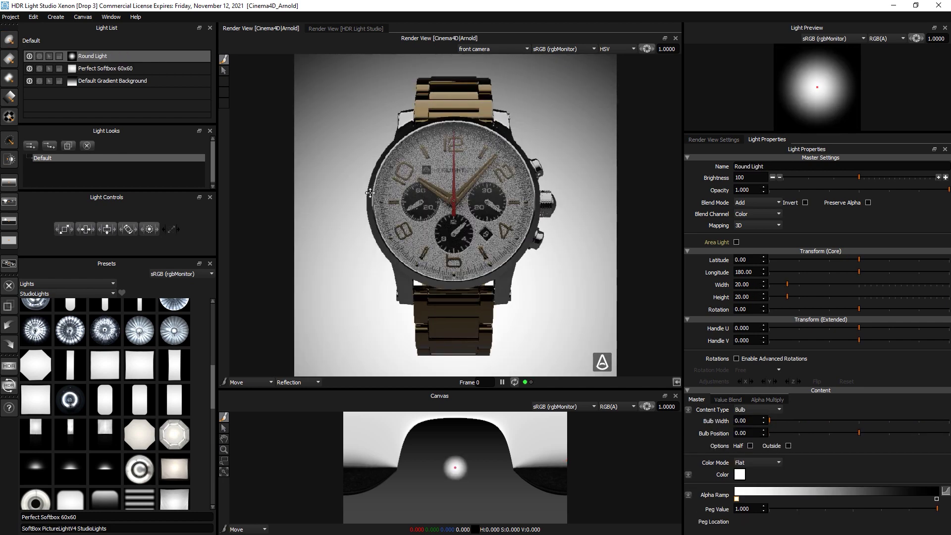
left_click(370, 193)
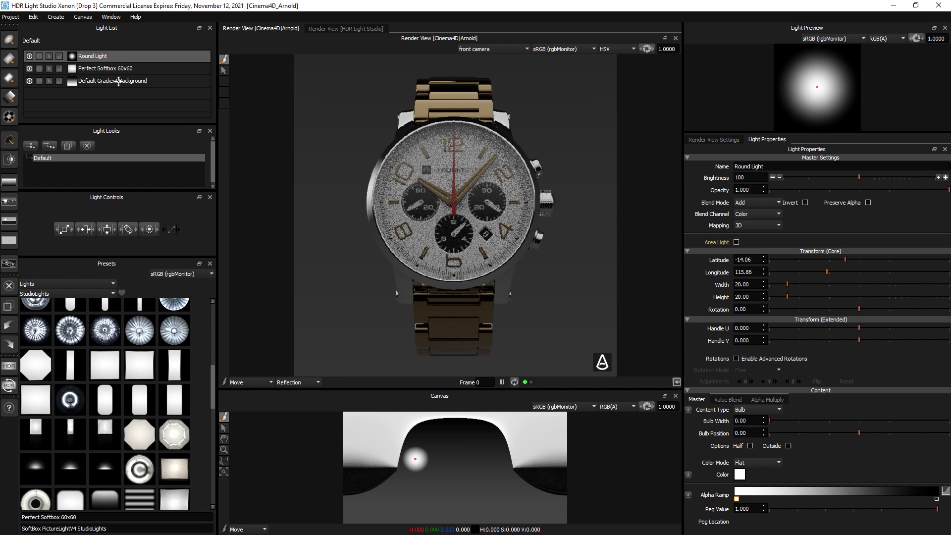
left_click(9, 39)
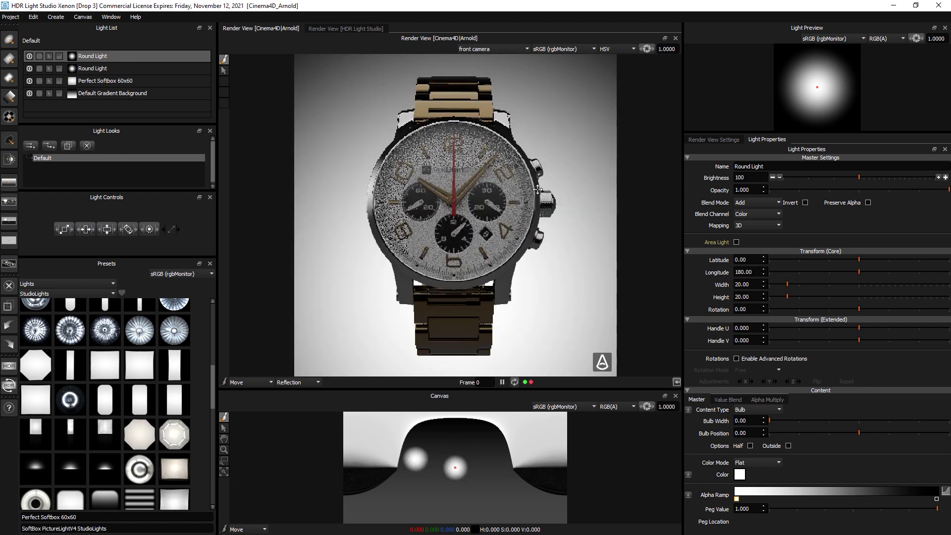
left_click(537, 190)
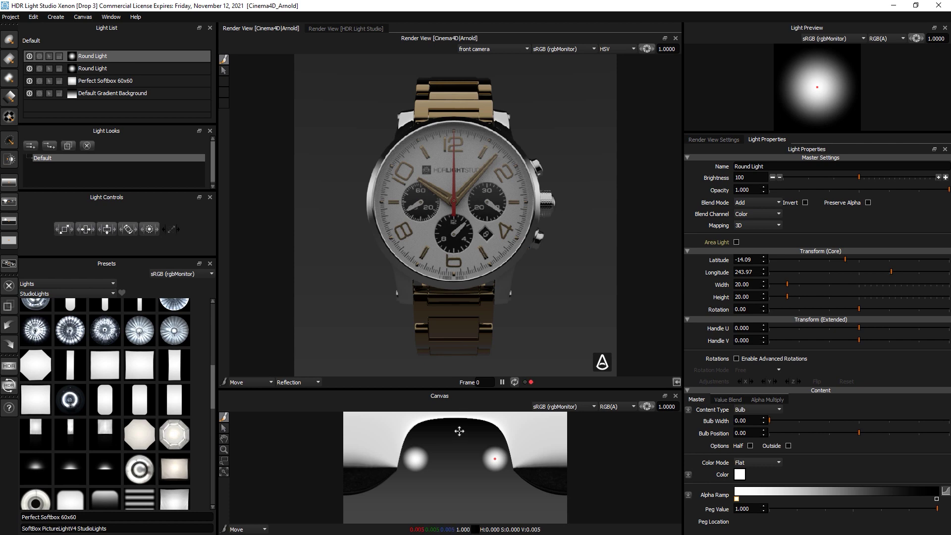
Step: Delete the softbox and both round lights from the light list
left_click(126, 80, "shift")
right_click(126, 80)
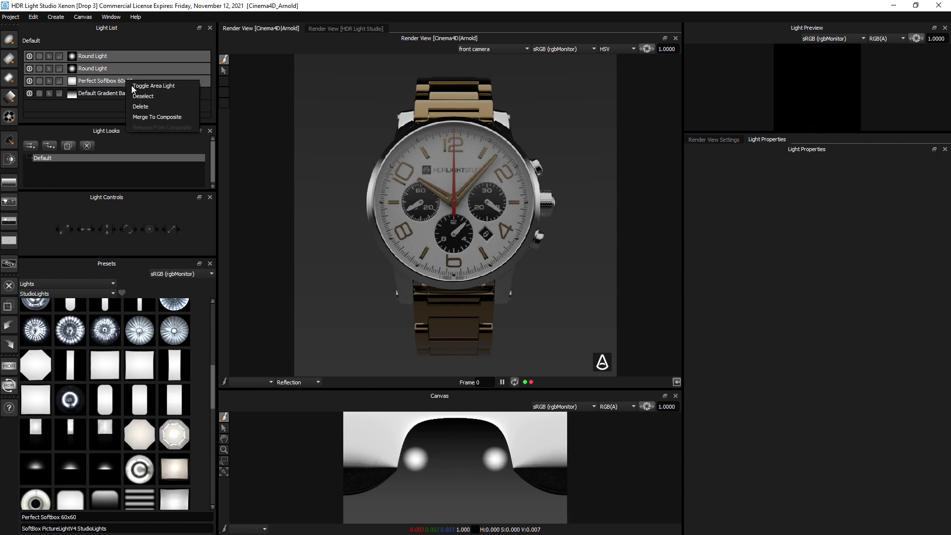
left_click(146, 107)
Step: Set the Default Gradient Background brightness back to 100 and resize the render view panels
left_click(118, 54)
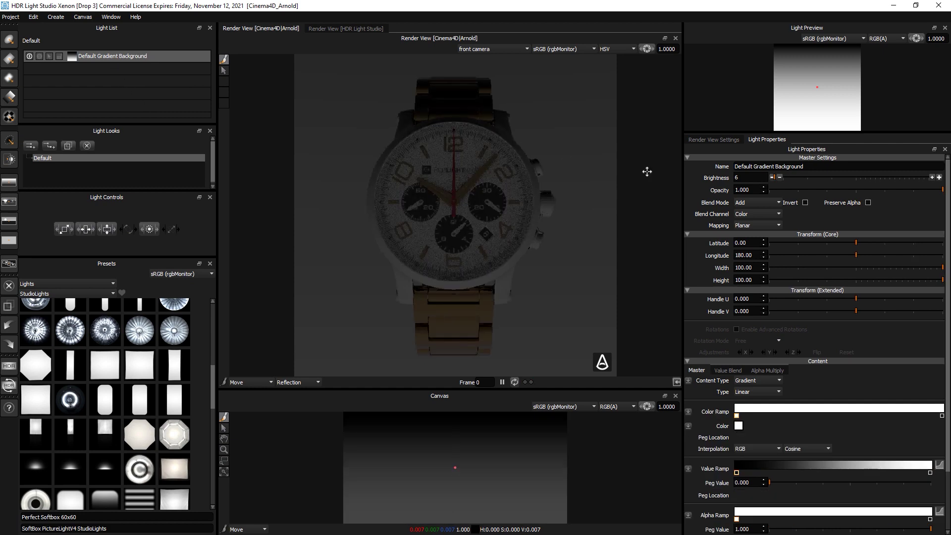
left_click(719, 178)
type("100")
key("Return")
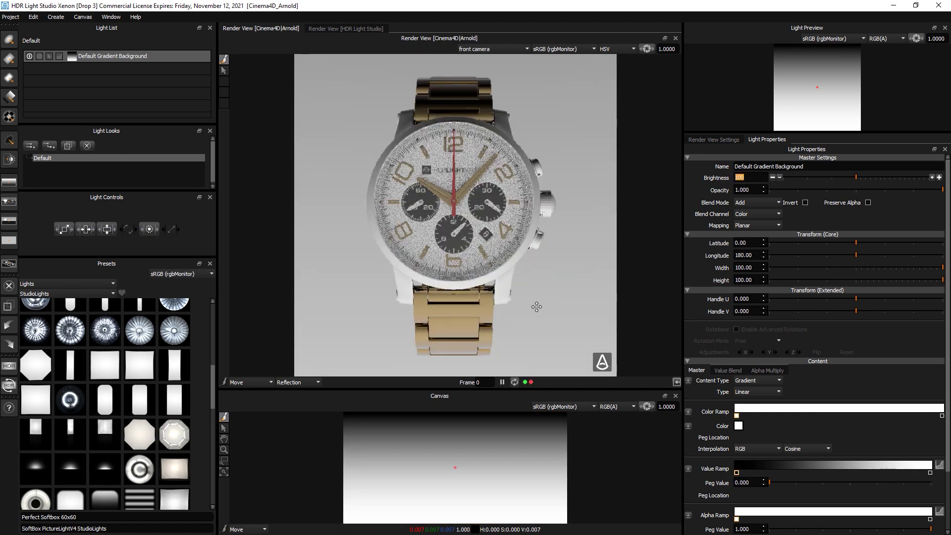
left_click_drag(579, 389, 577, 359)
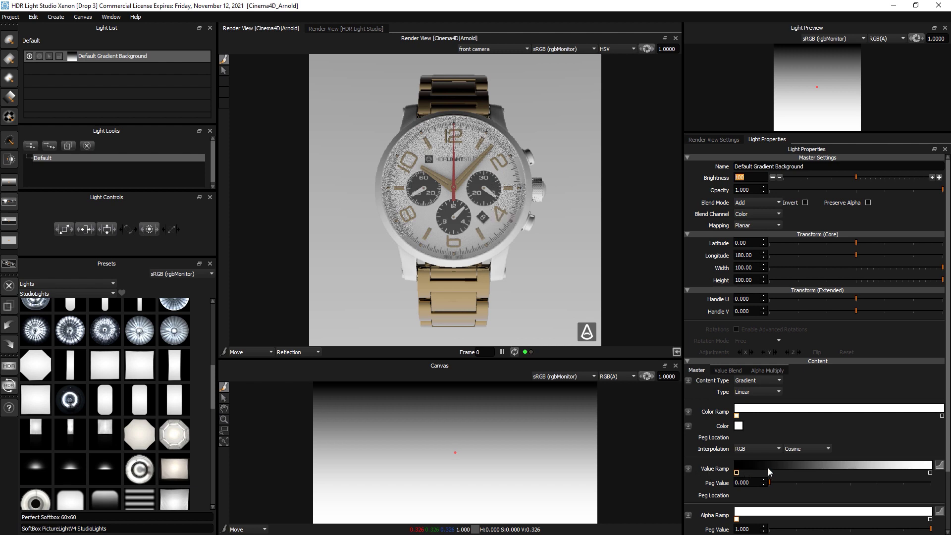
Step: In the Value Ramp's custom gradient, add a 92 point and a black point near 0.46
left_click(940, 464)
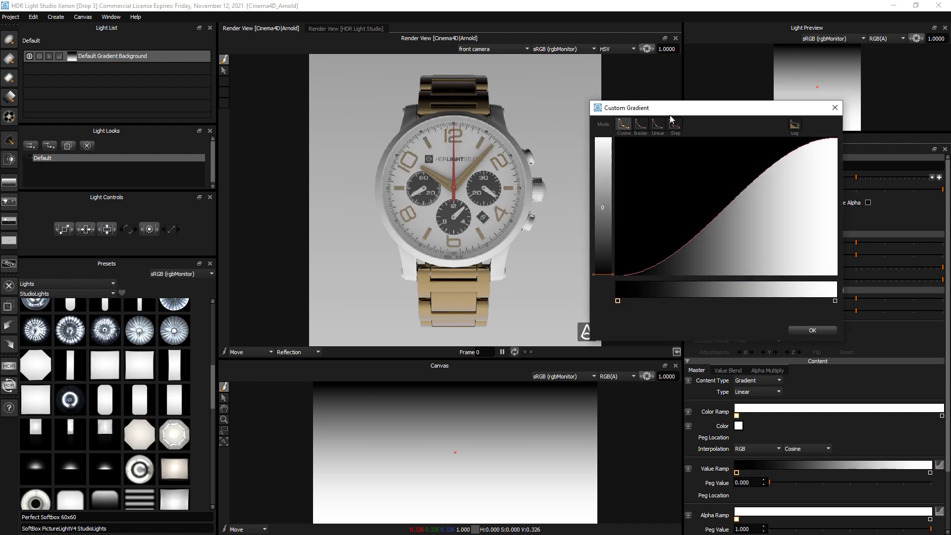
left_click_drag(670, 115, 651, 83)
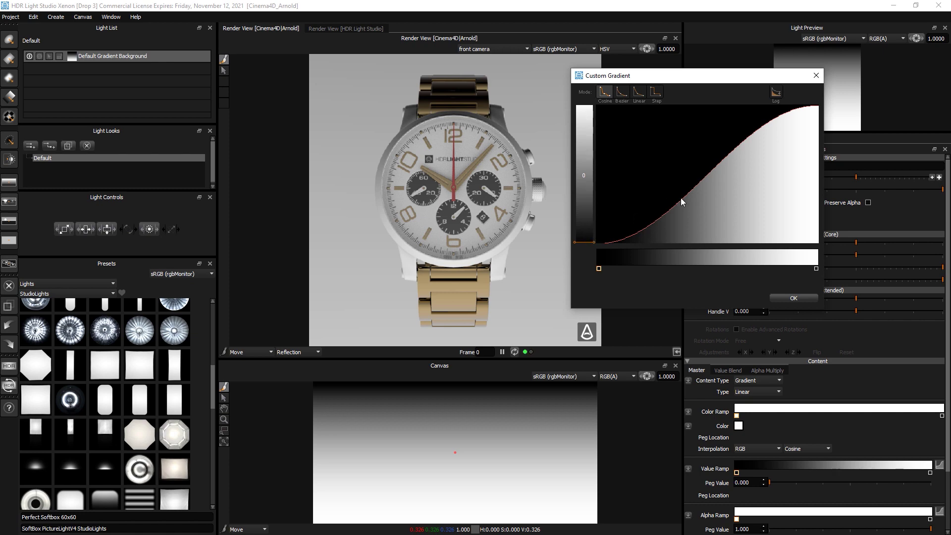
left_click_drag(694, 183, 695, 110)
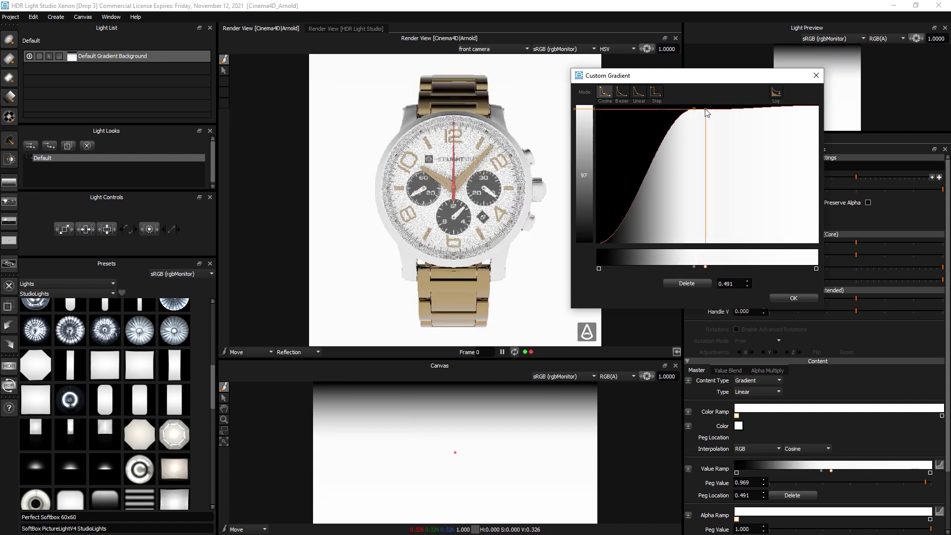
mouse_move(699, 110)
left_mouse_down()
mouse_move(704, 245)
mouse_move(708, 118)
left_mouse_up()
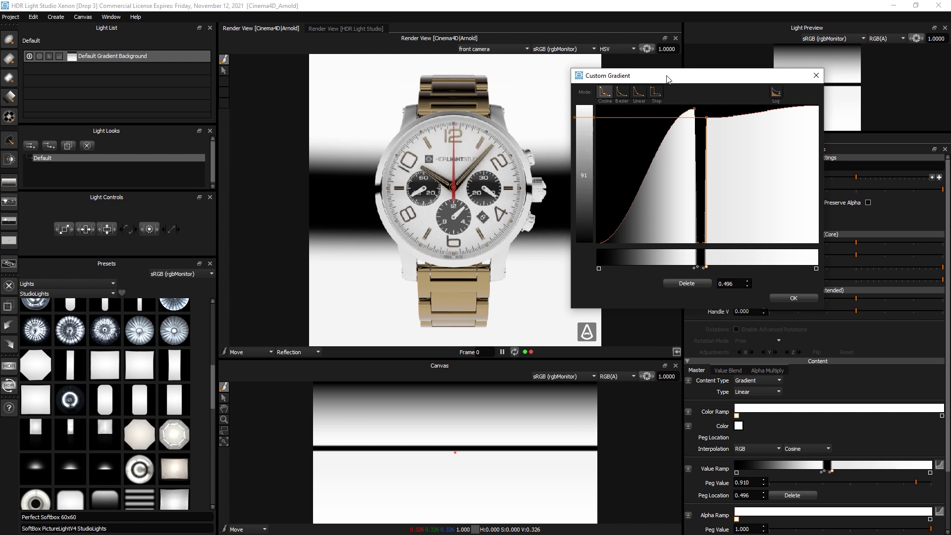
left_click_drag(669, 76, 668, 79)
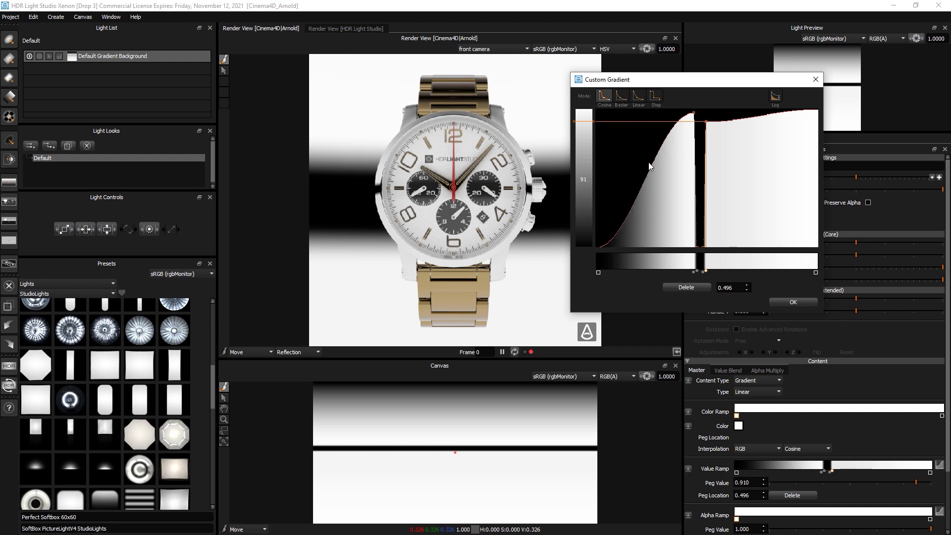
Step: Switch the curve to logarithmic, shift the dark peg to 0.500 and drop the right end near zero
left_click(775, 98)
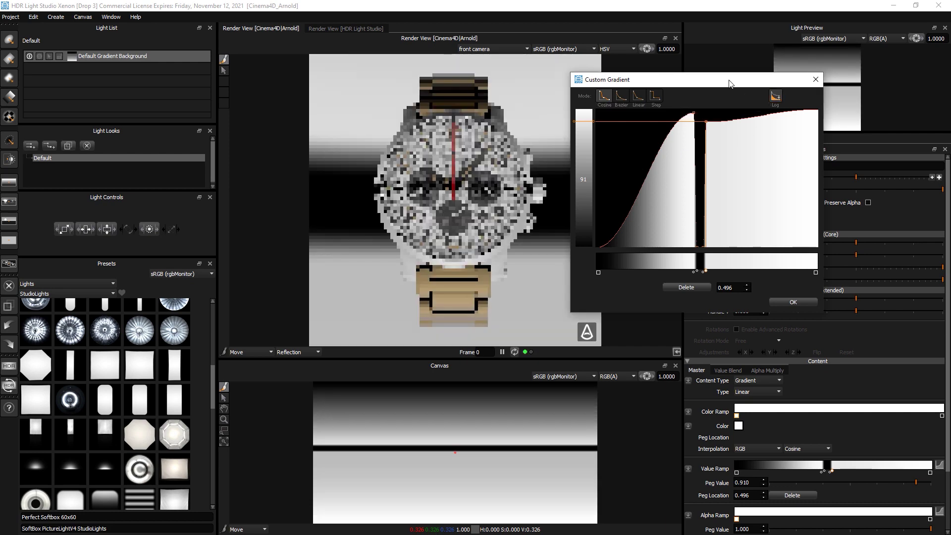
left_click_drag(694, 79, 701, 82)
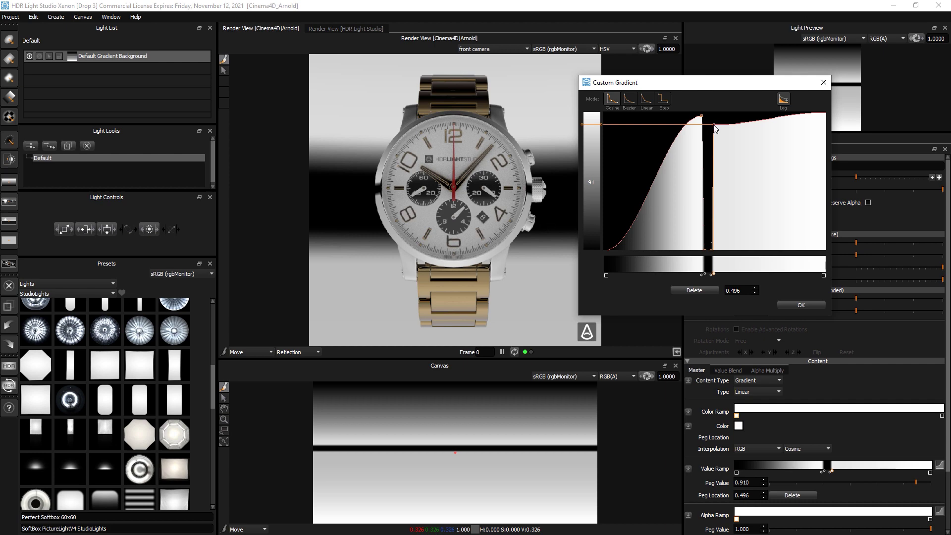
left_click_drag(715, 128, 716, 128)
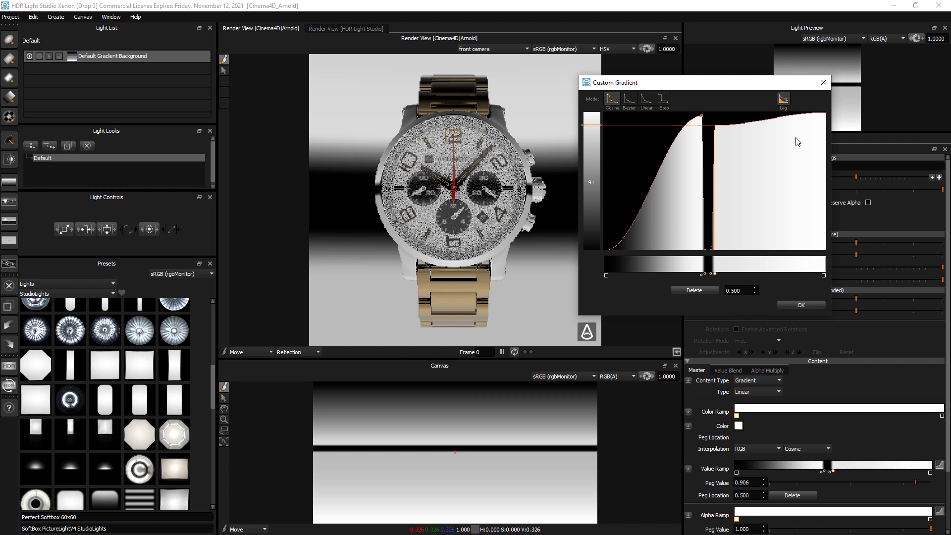
left_click(824, 276)
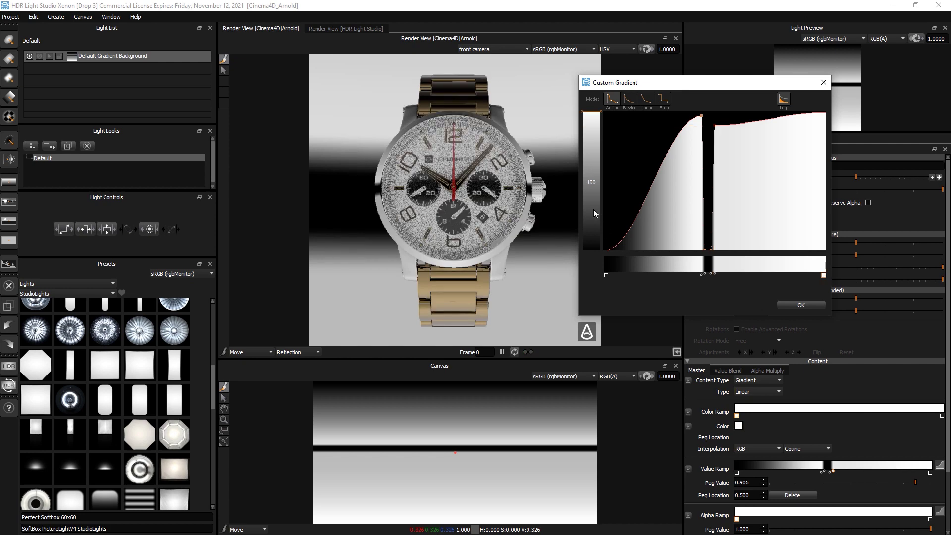
left_click_drag(595, 213, 592, 241)
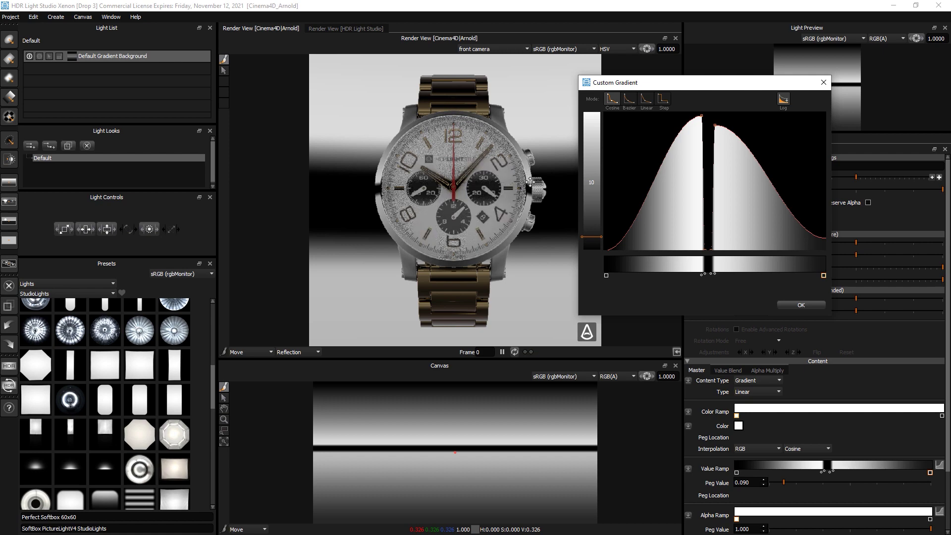
Step: Add a left-slope point at about 43, switch to Bezier smoothing and lower the left peak slightly
left_click(703, 117)
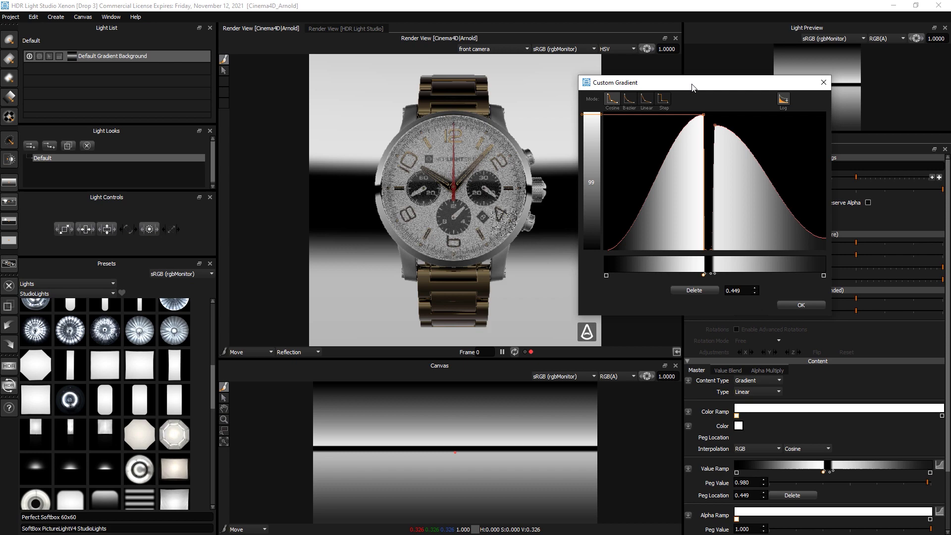
left_click_drag(692, 88, 552, 102)
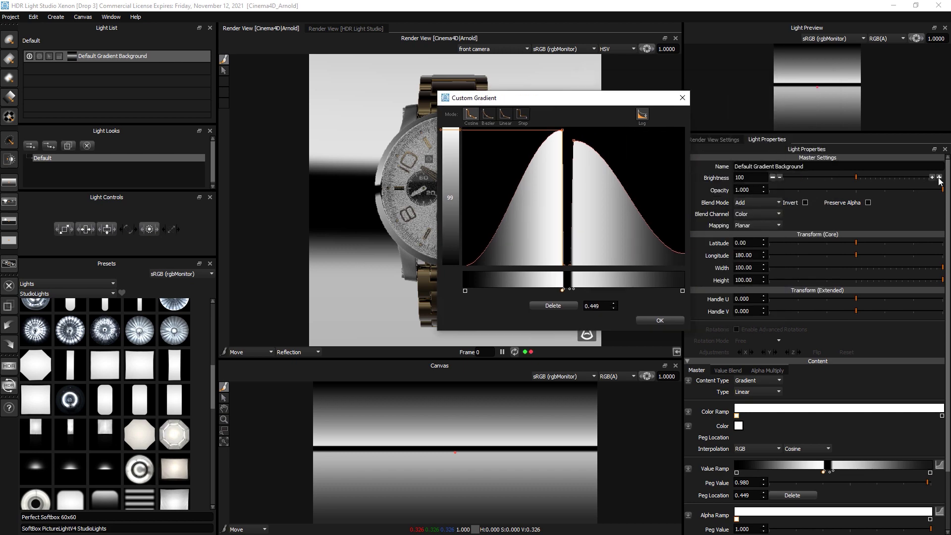
left_click_drag(575, 105, 730, 112)
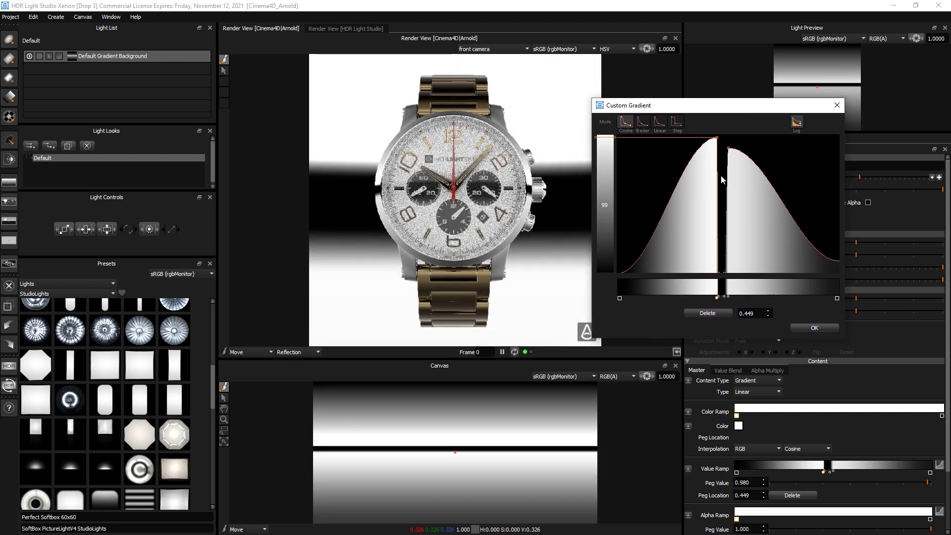
left_click(675, 189)
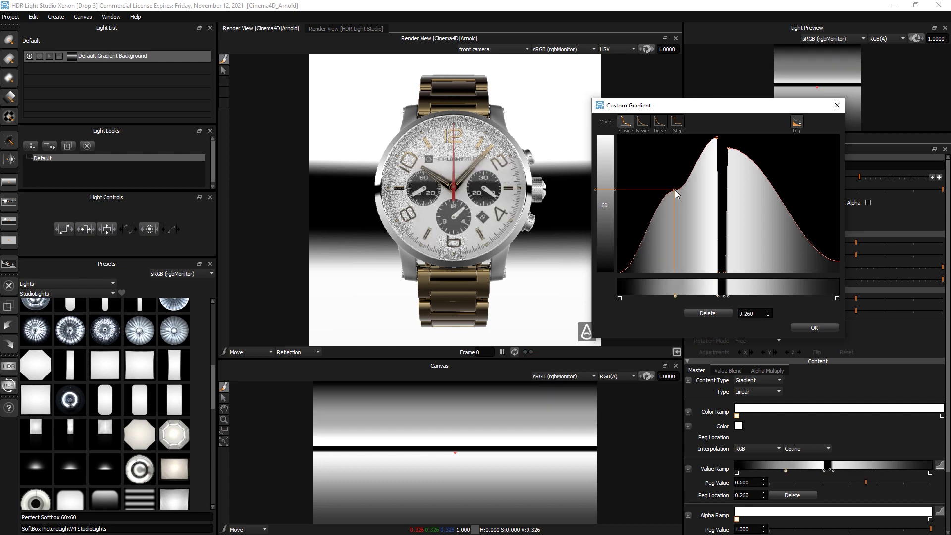
left_click_drag(675, 190, 676, 202)
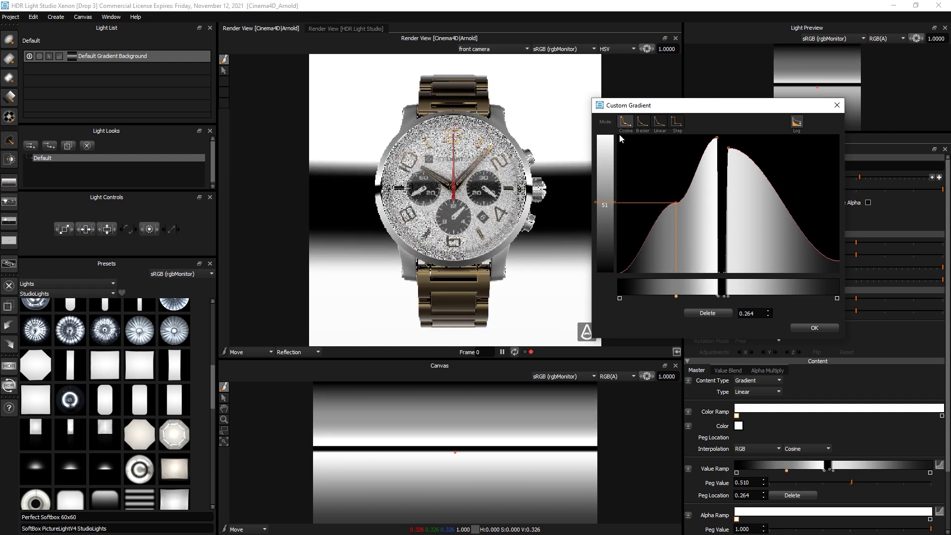
left_click(643, 124)
left_click_drag(677, 207, 683, 214)
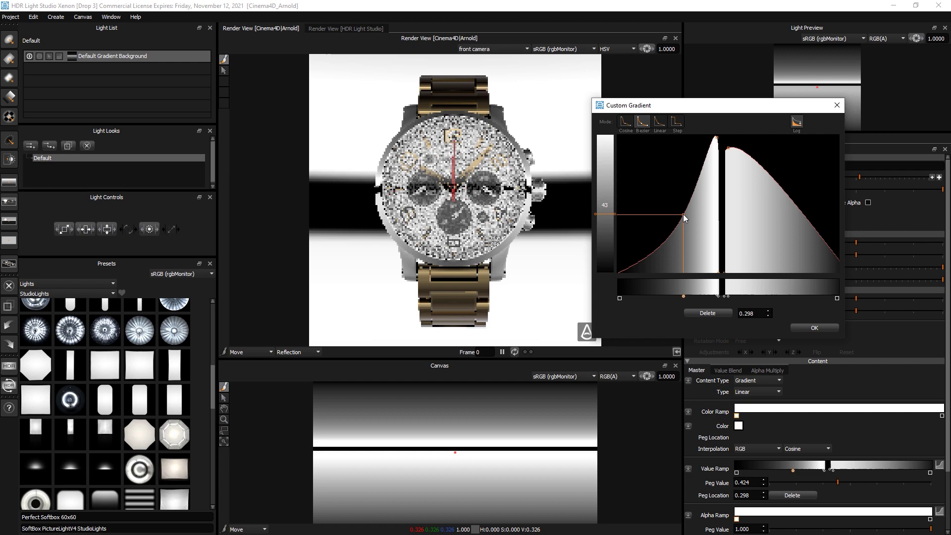
left_click_drag(683, 215, 682, 216)
left_click_drag(716, 138, 716, 140)
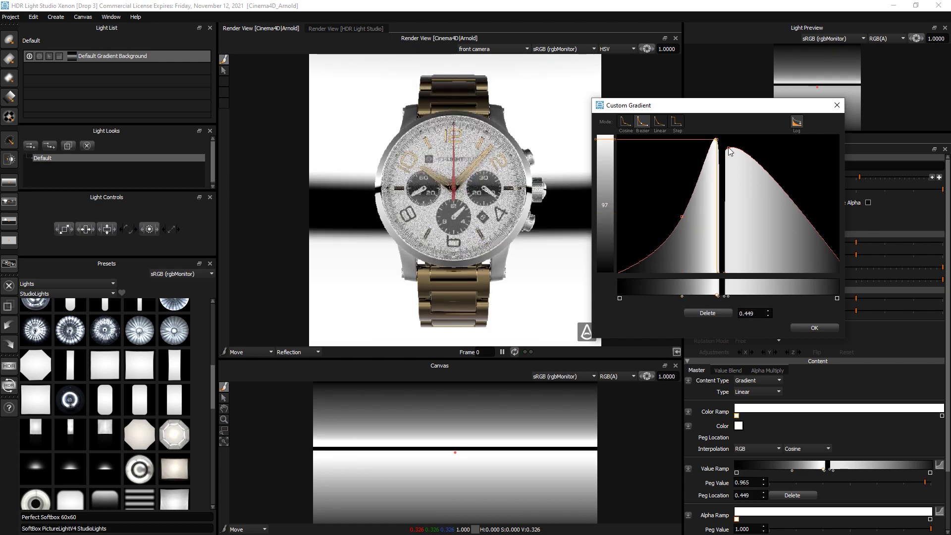
Step: Add a right-slope point at value 39 near 0.684 and move the dark gap point to 0.496
left_click(729, 149)
left_click(786, 198)
left_click_drag(786, 198, 776, 226)
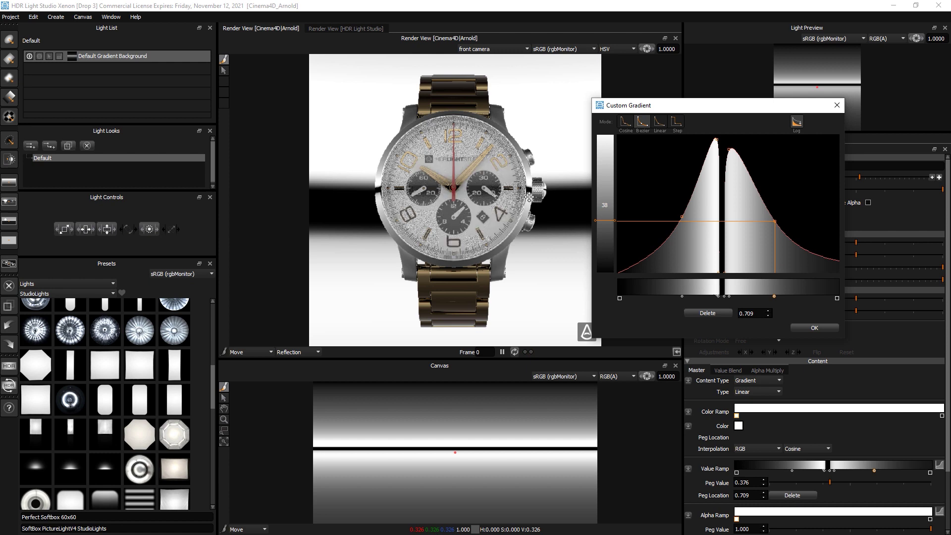
left_click(724, 296)
left_click(731, 296)
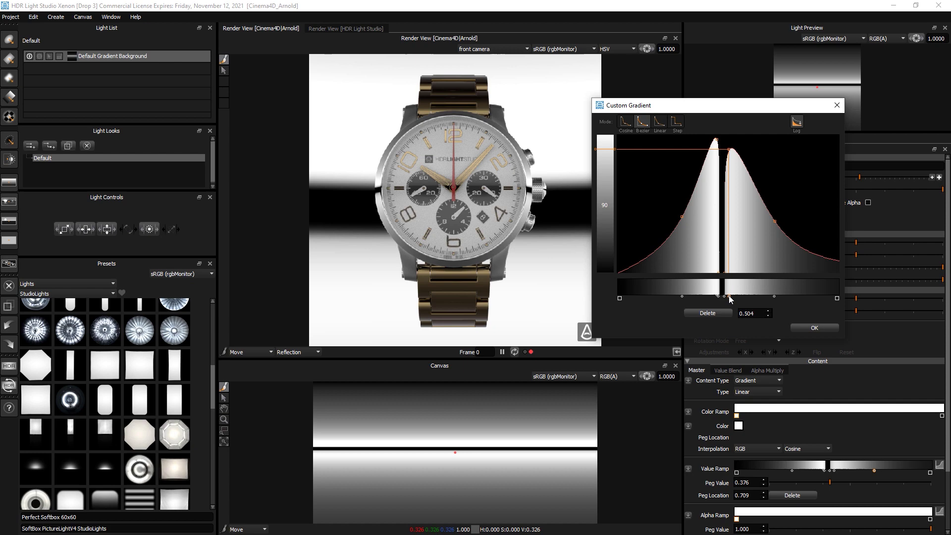
left_click_drag(724, 296, 727, 296)
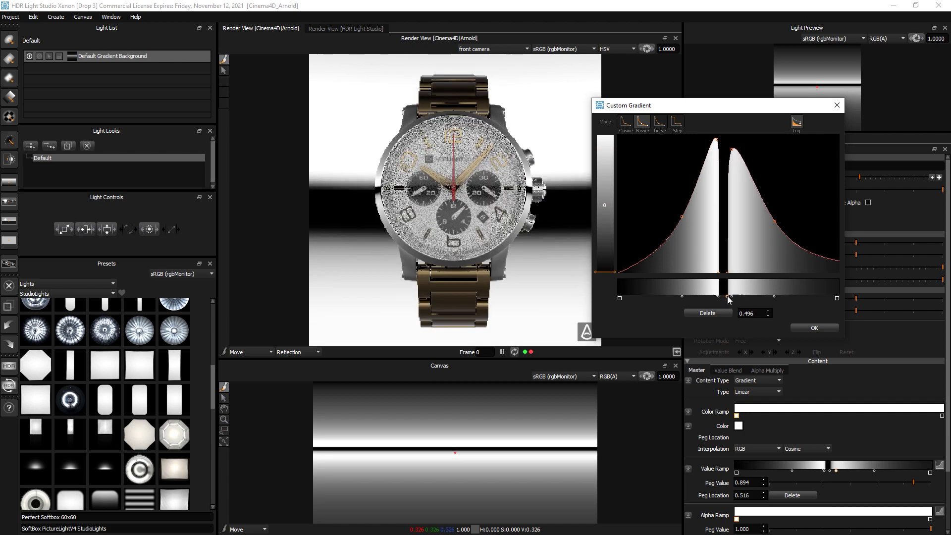
left_click(728, 297)
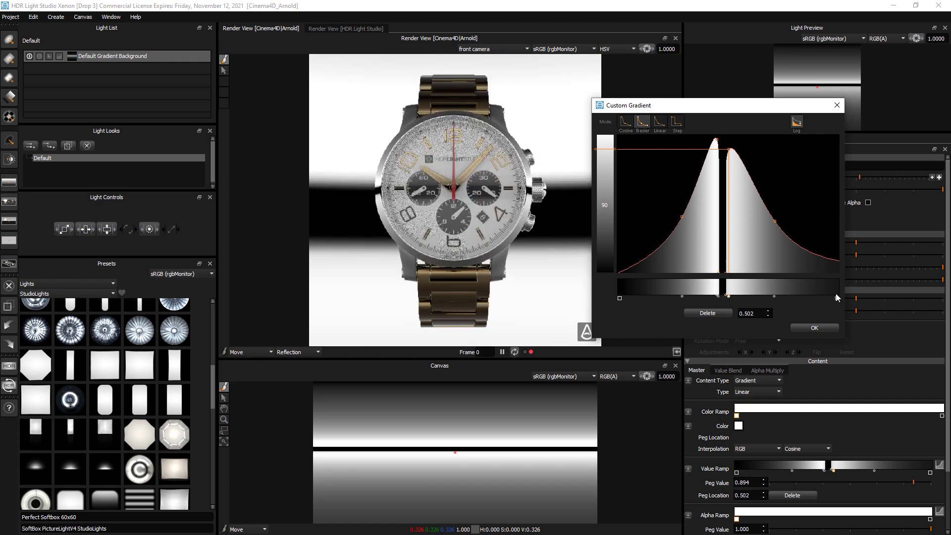
left_click_drag(730, 149, 731, 157)
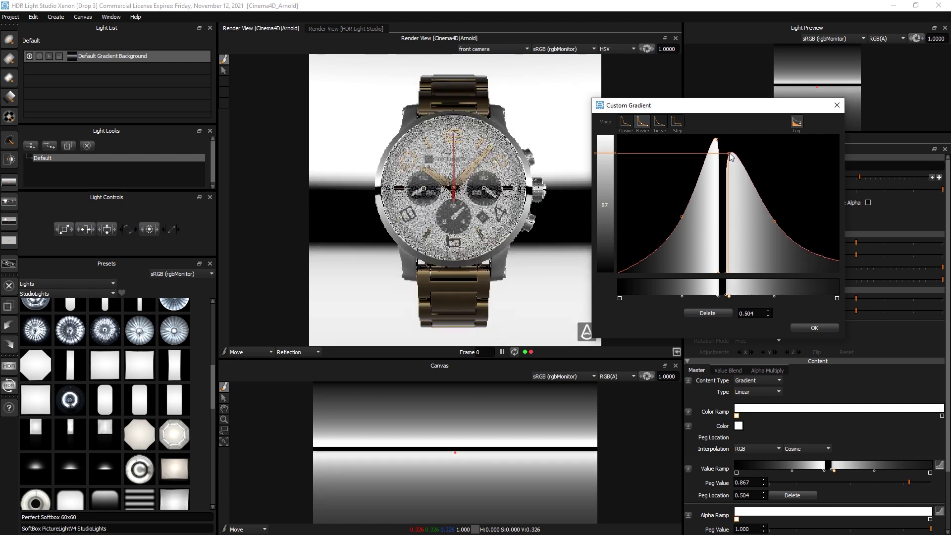
left_click_drag(774, 222, 768, 222)
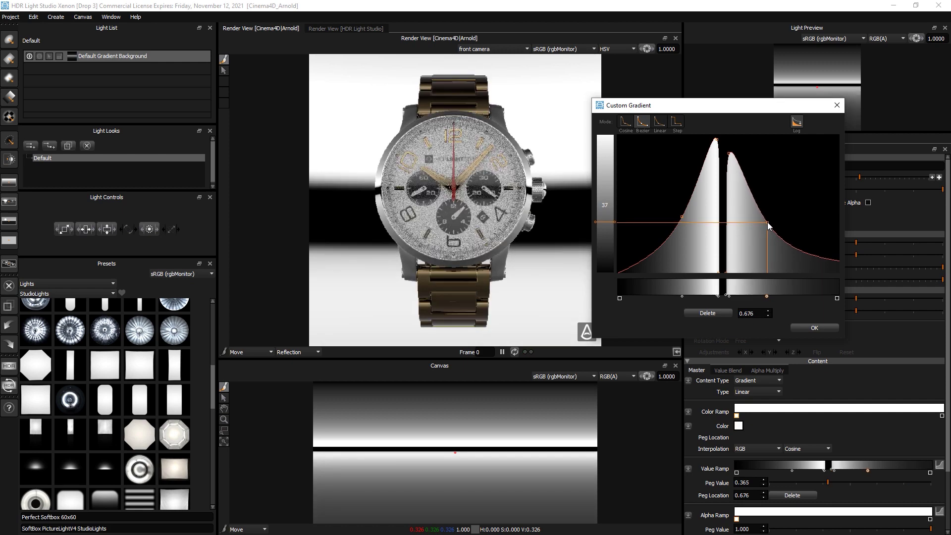
Step: Raise the gap-side peak point to 89 and confirm the gradient with OK
left_click(679, 216)
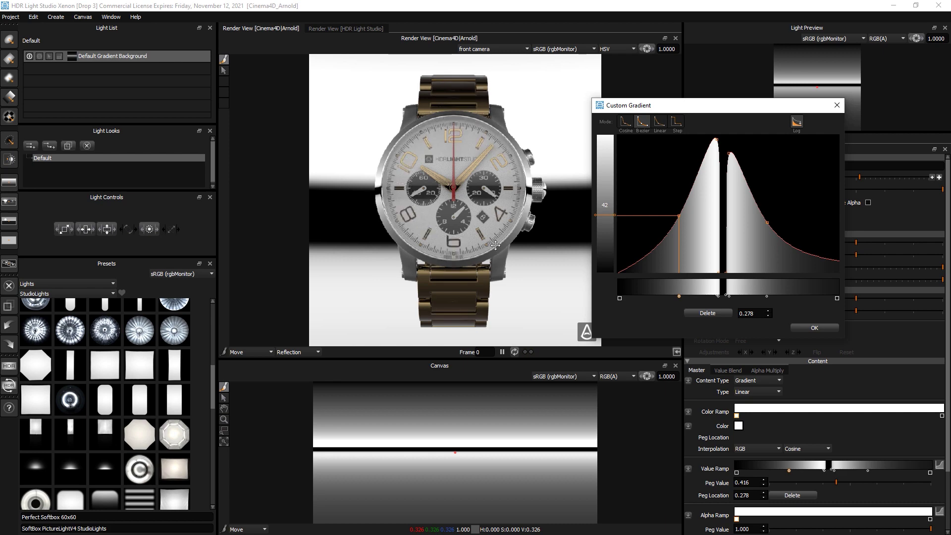
left_click(729, 155)
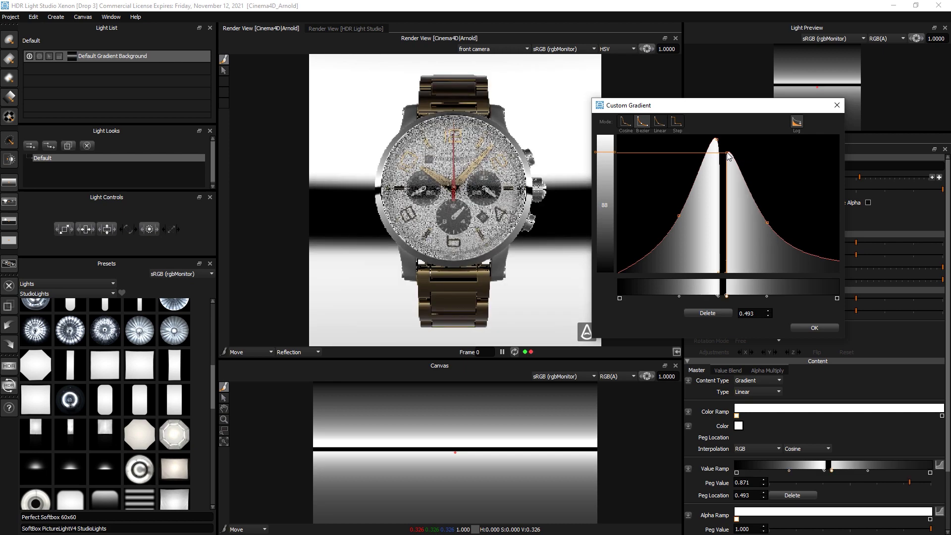
left_click(725, 296)
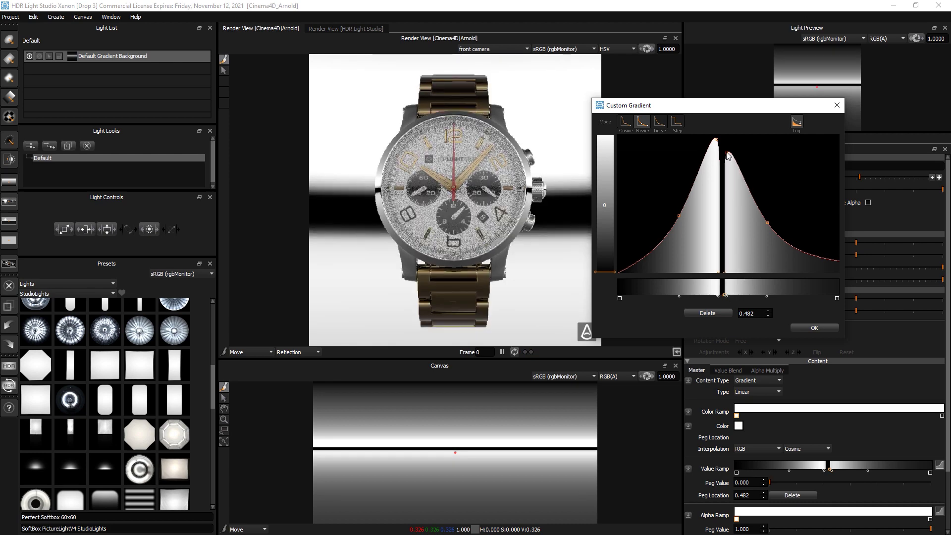
left_click_drag(727, 156, 726, 152)
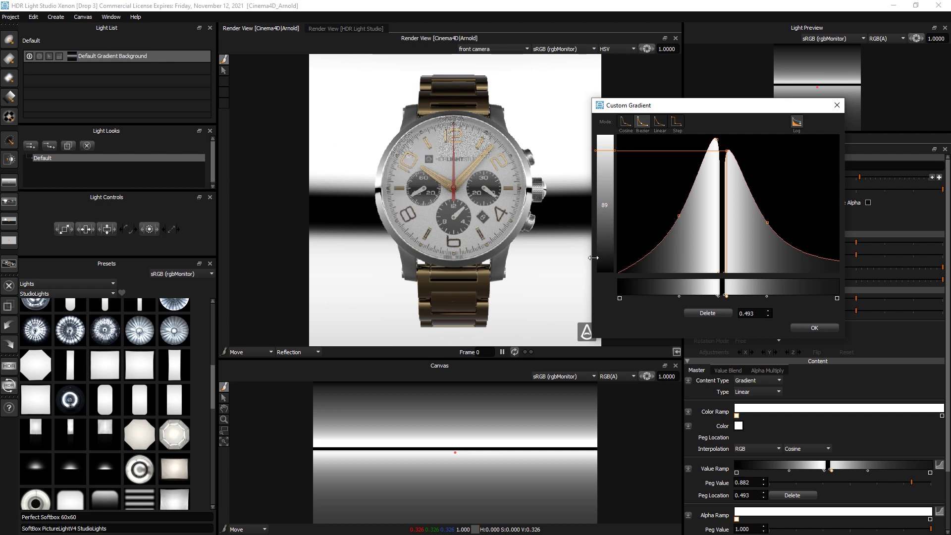
left_click(816, 328)
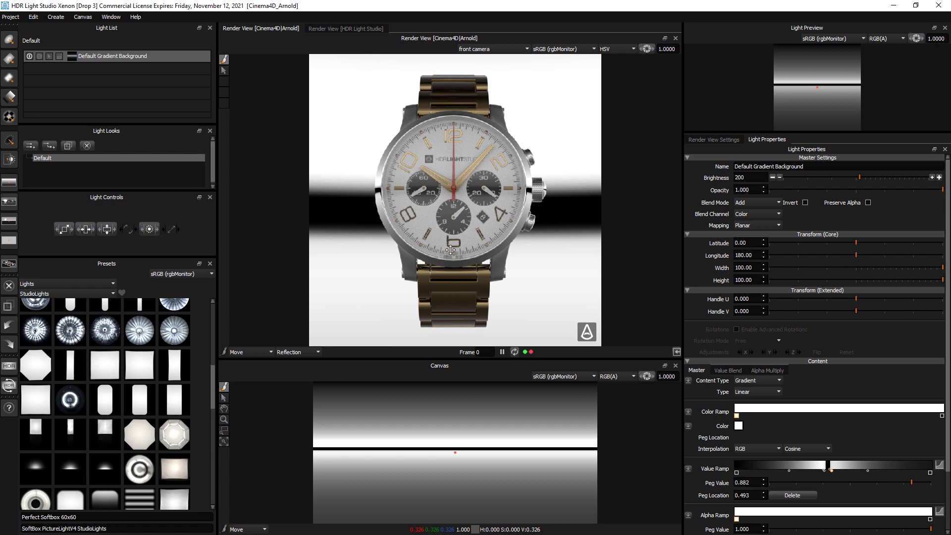
Step: Add a Square Large Rad light sized 8 by 8 at latitude -6.59, longitude 180.31
scroll(103, 418, "down", 10)
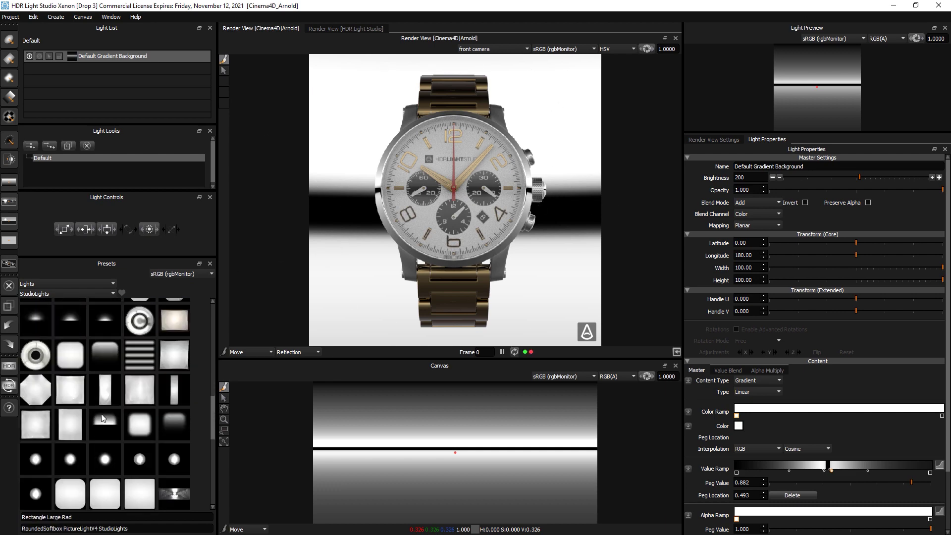
scroll(103, 418, "down", 2)
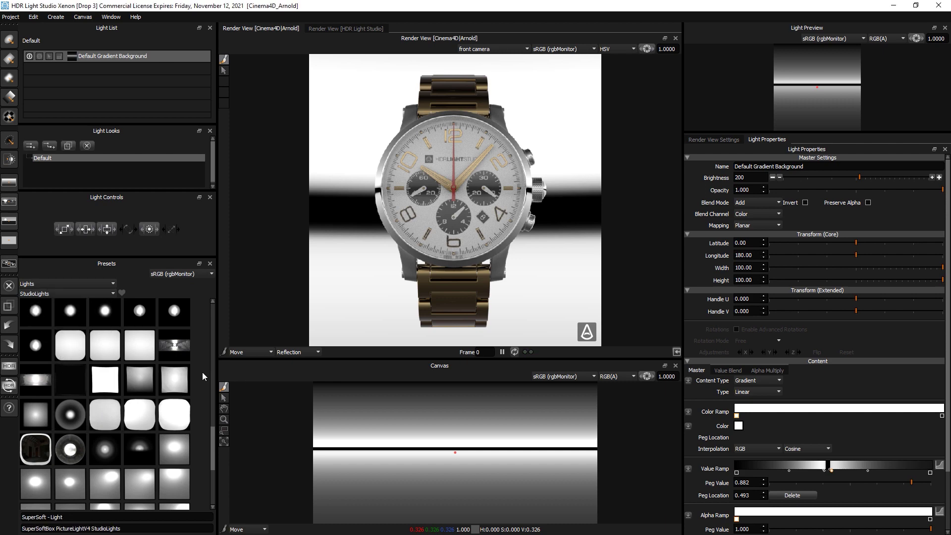
double_click(69, 352)
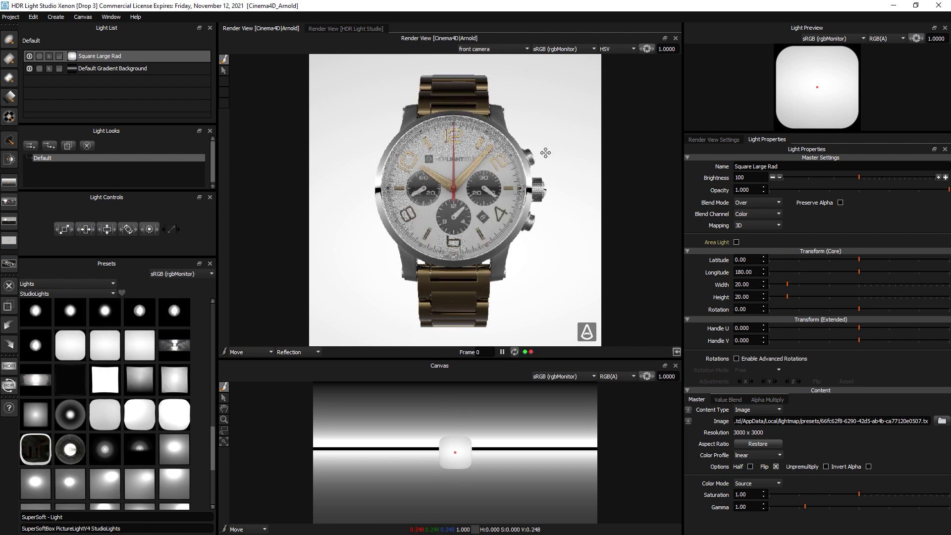
left_click_drag(59, 230, 43, 232)
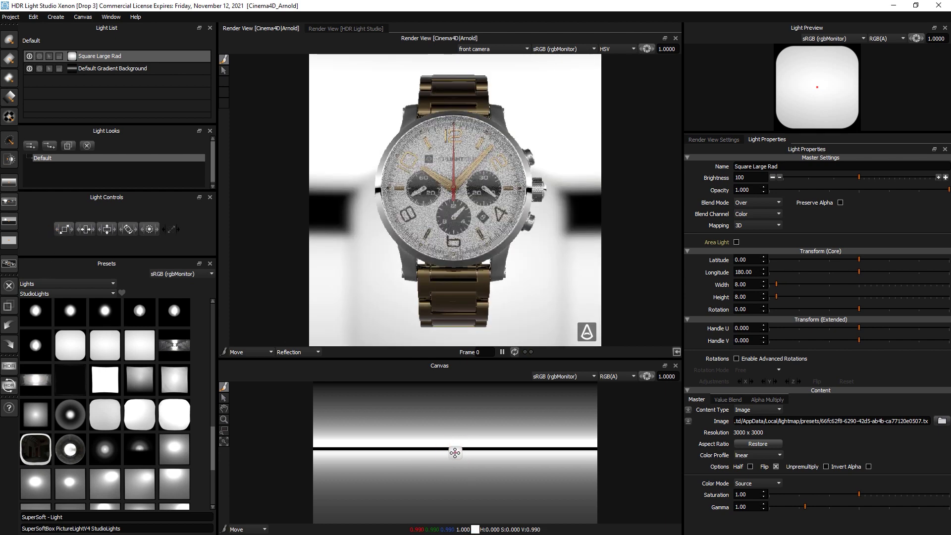
left_click_drag(450, 454, 456, 451)
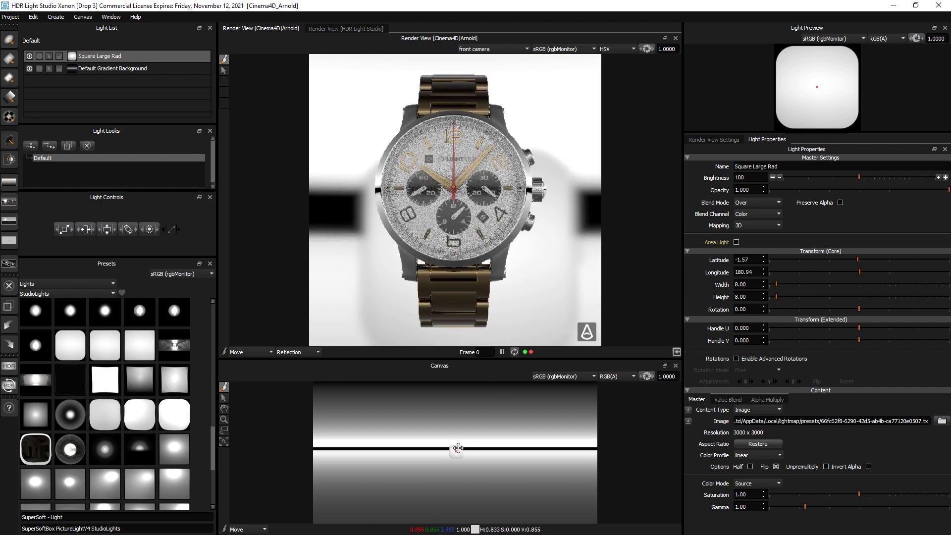
left_click_drag(455, 451, 455, 448)
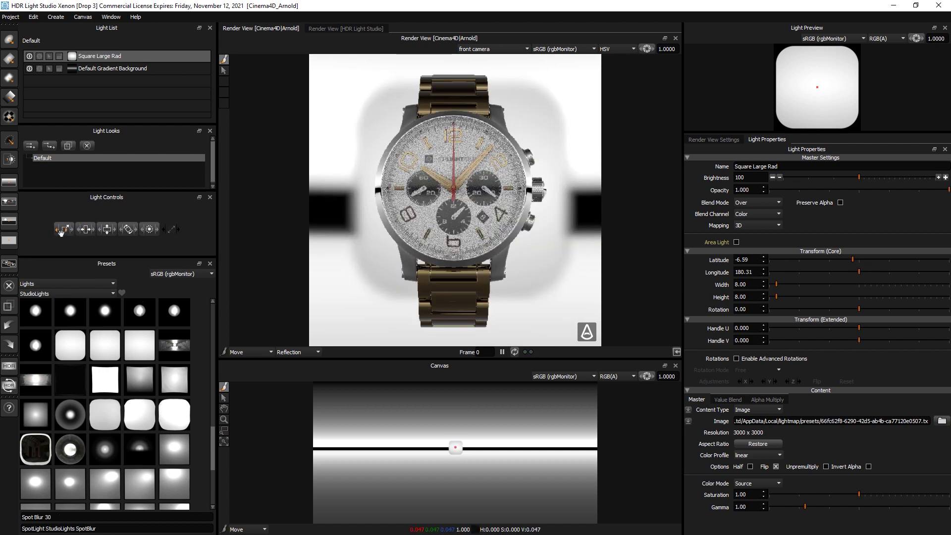
Step: Solo Square Large Rad and enlarge it to check its reflection, undoing the oversized last enlargement
left_click_drag(62, 233, 71, 173)
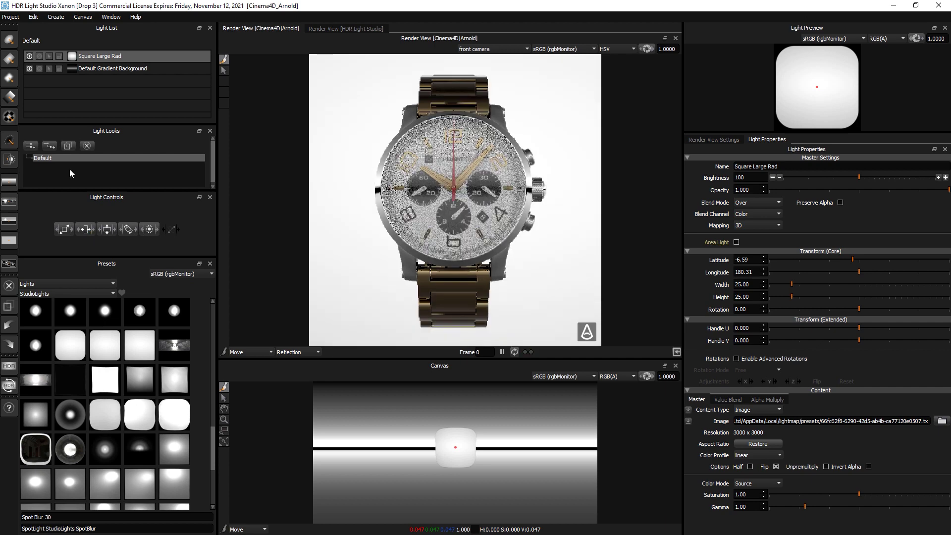
left_click(39, 57)
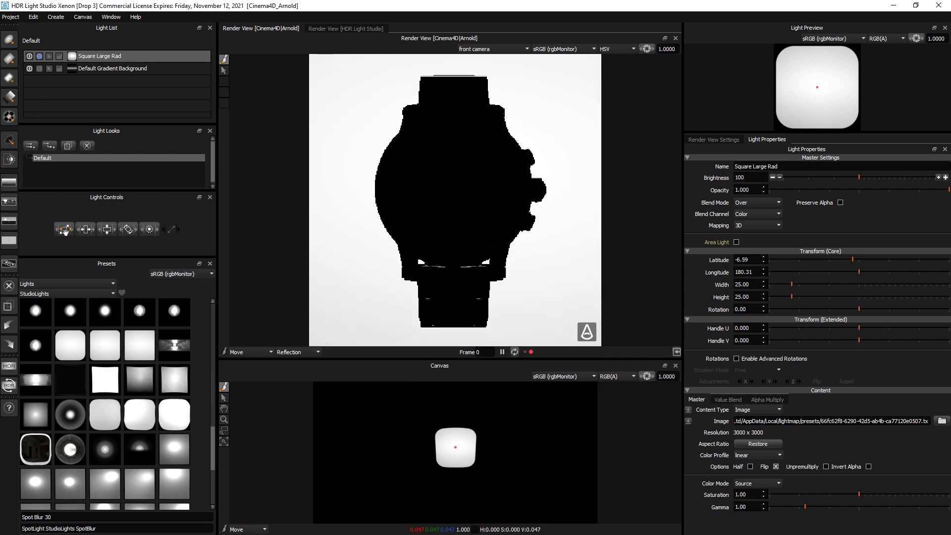
left_click_drag(62, 232, 92, 232)
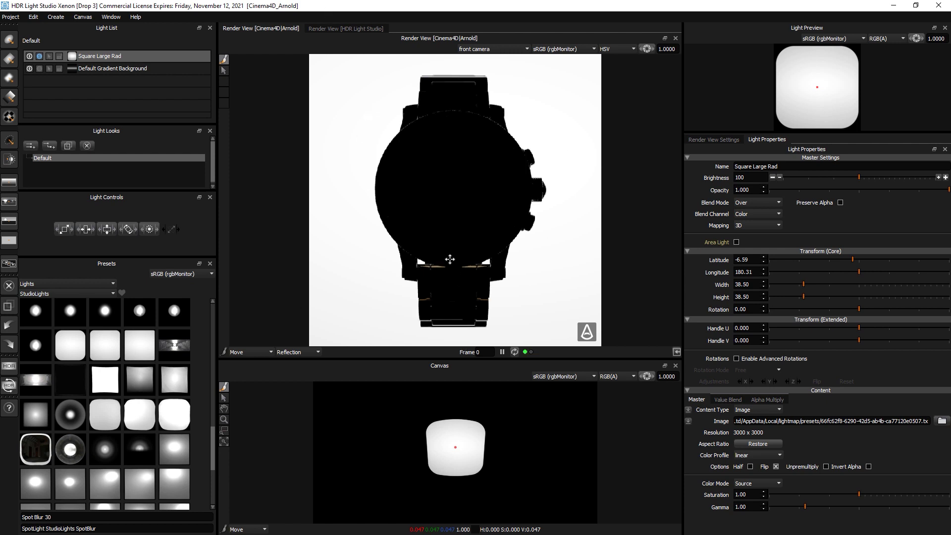
left_click_drag(62, 235, 239, 219)
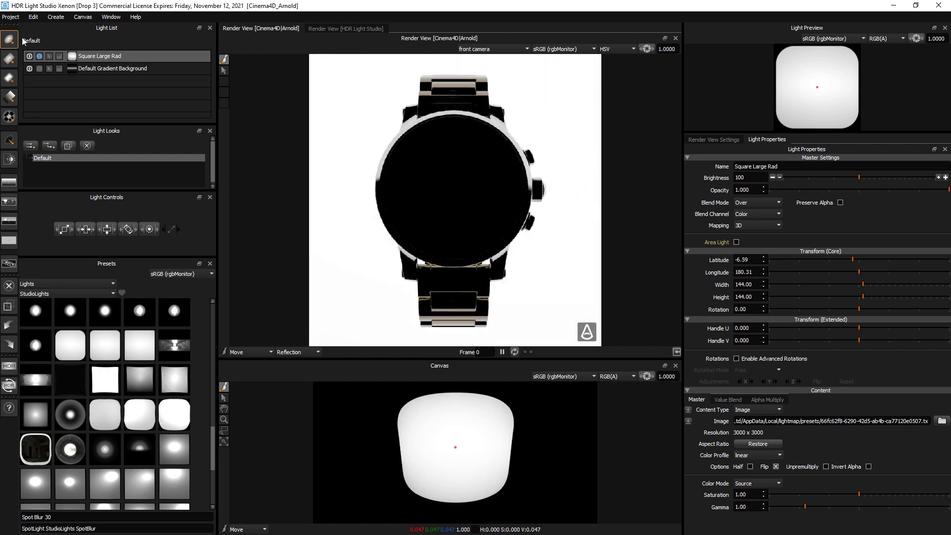
left_click(37, 19)
left_click(38, 26)
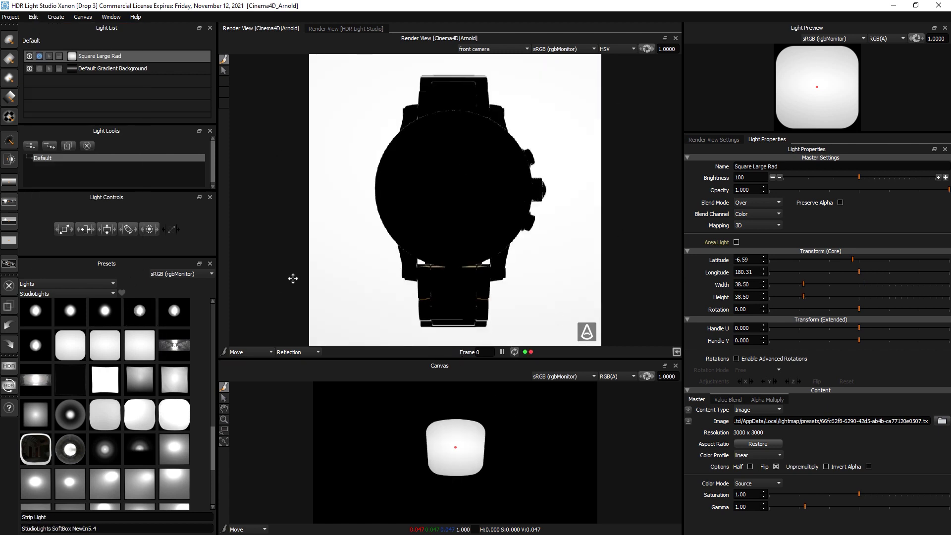
Step: Turn off solo on Square Large Rad and set its brightness to 80
left_click(39, 56)
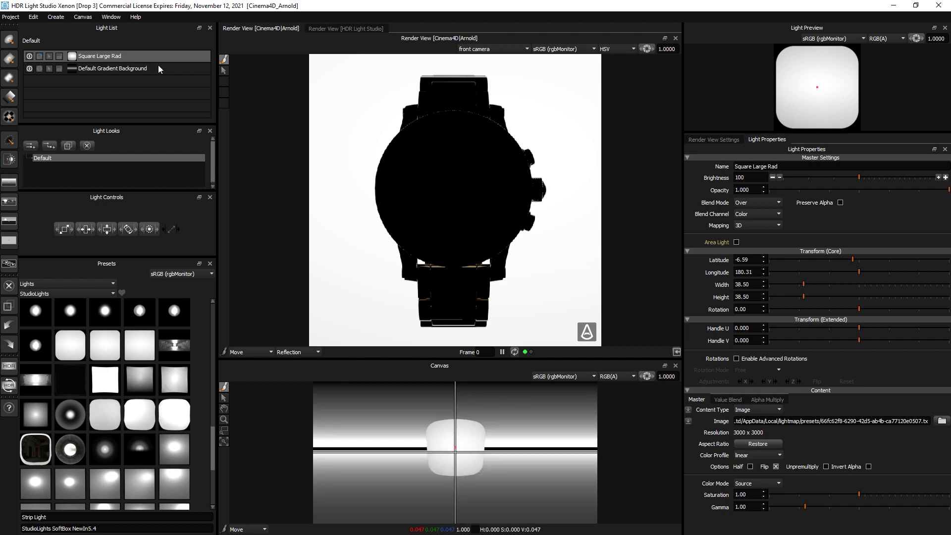
left_click_drag(858, 176, 841, 176)
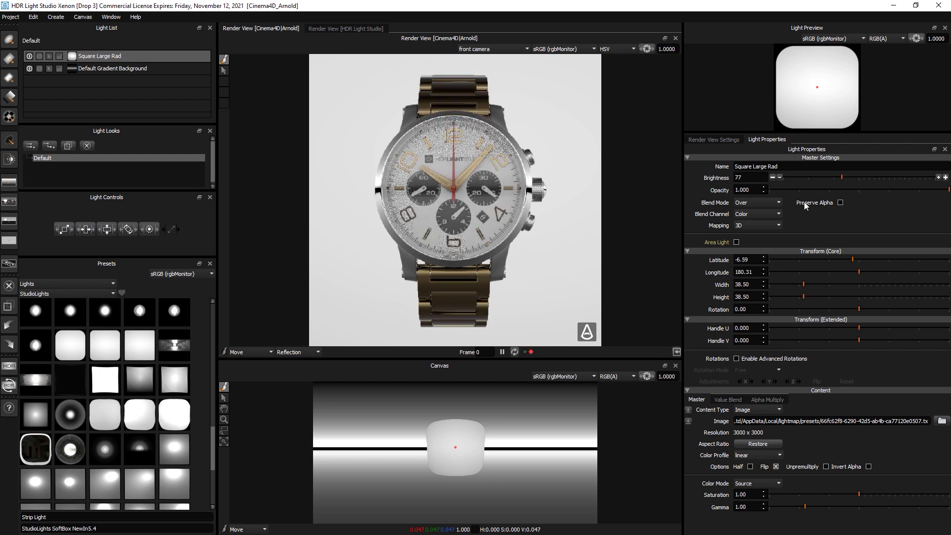
left_click(841, 178)
left_click_drag(840, 176, 844, 177)
Step: Pull down the left and right points of the Default Gradient Background's value curve, left point to 0.289 at 0.388
left_click(123, 68)
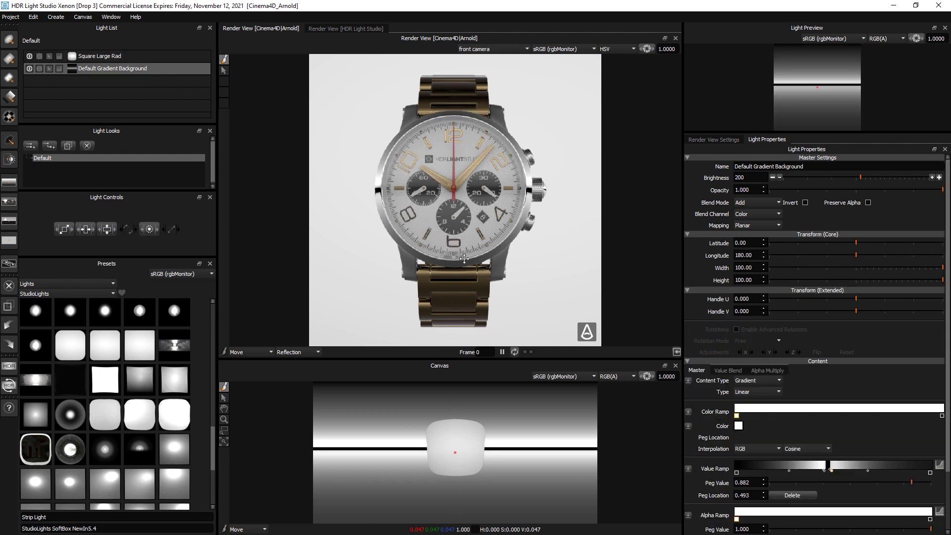
left_click(939, 465)
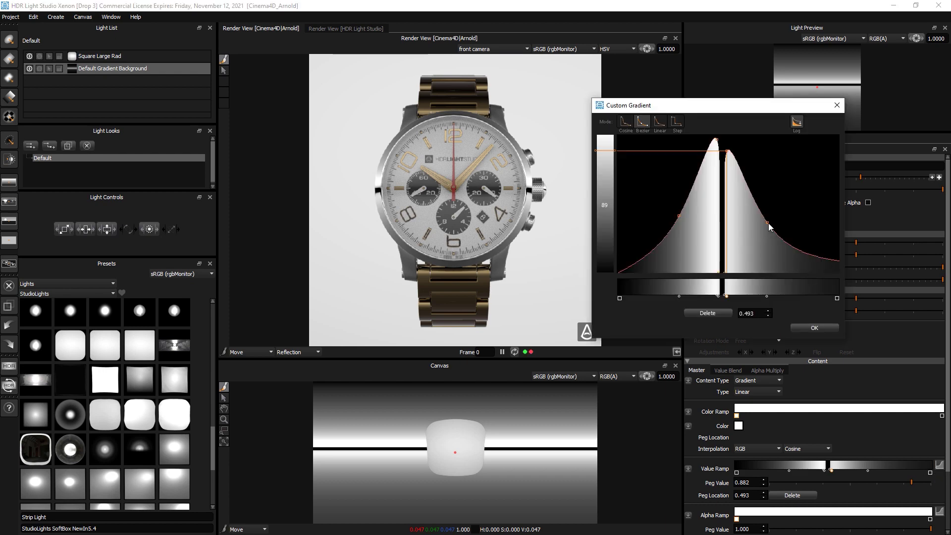
left_click_drag(768, 224, 764, 231)
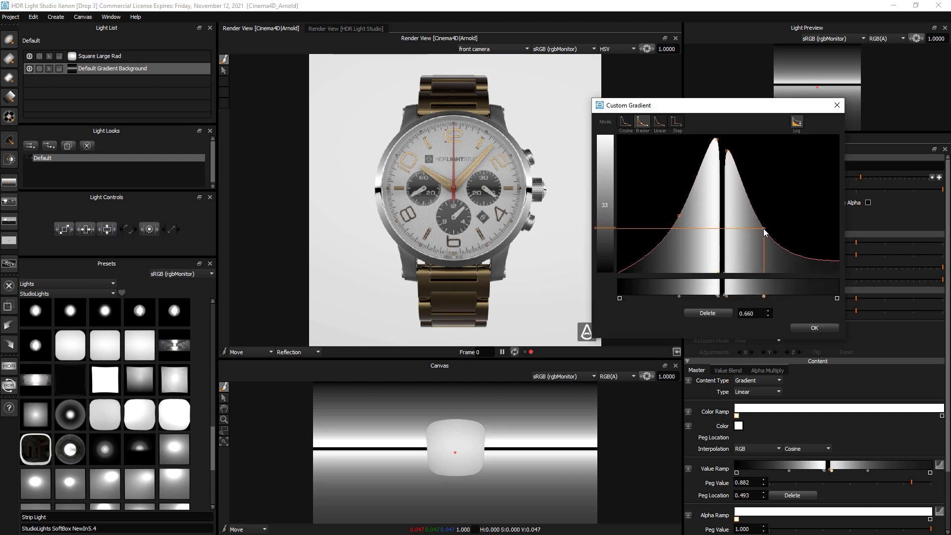
left_click(679, 216)
left_click_drag(679, 216, 681, 219)
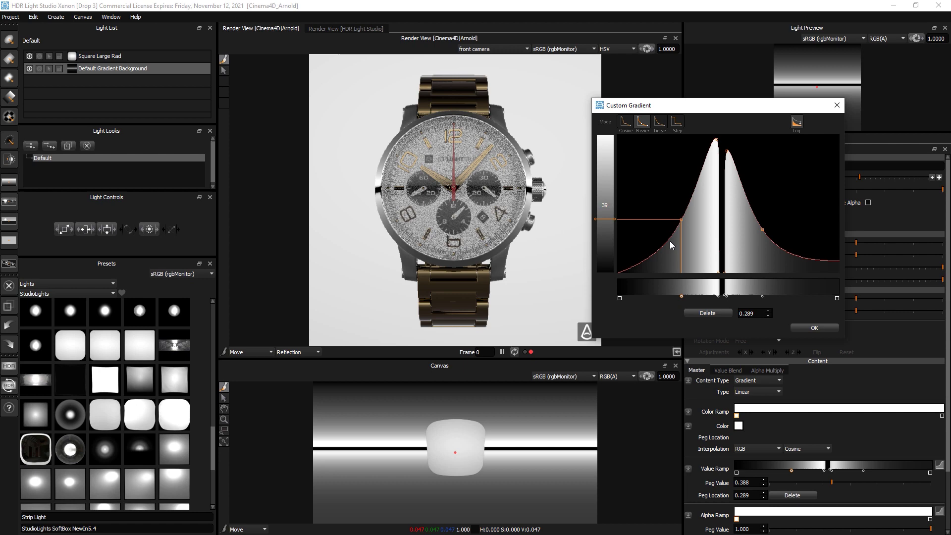
left_click(815, 328)
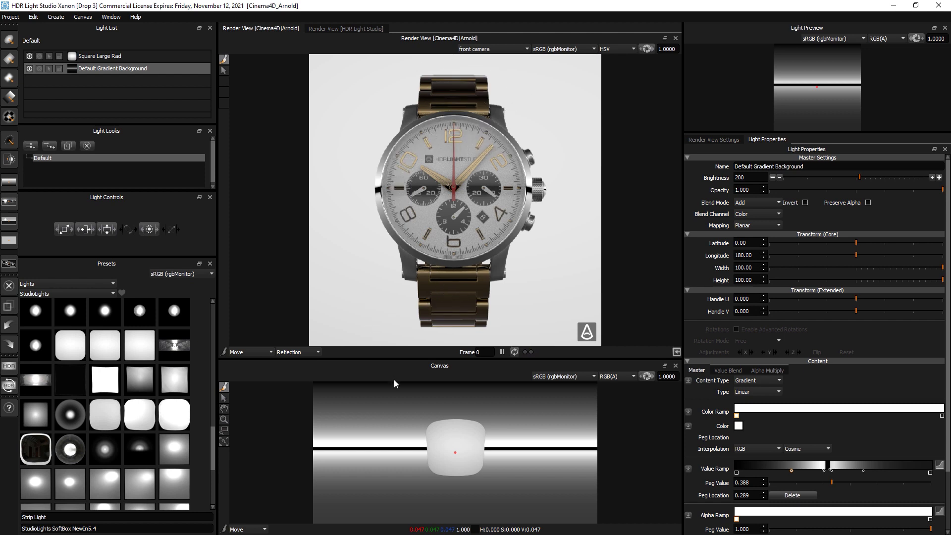
Step: Add a Round Light reflecting on the lower bracelet, sized 33
left_click(10, 39)
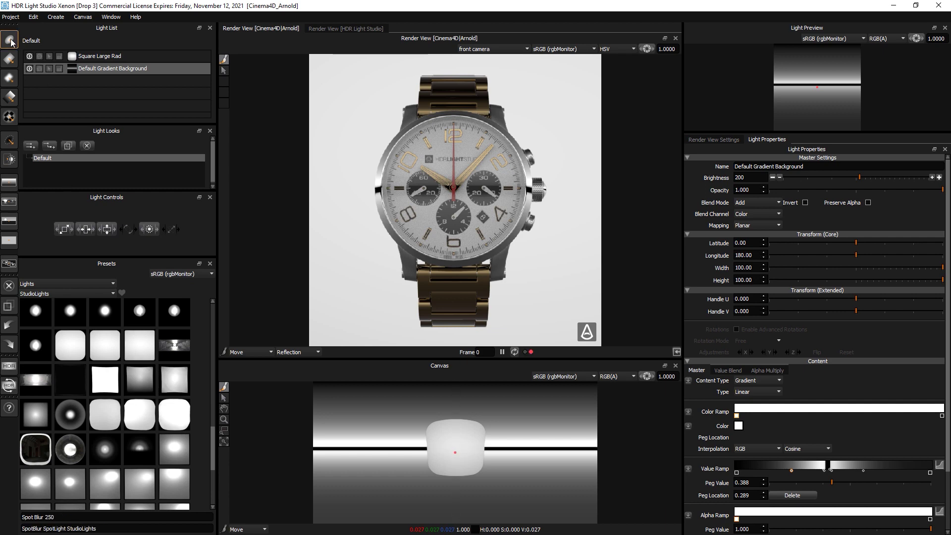
left_click(454, 307)
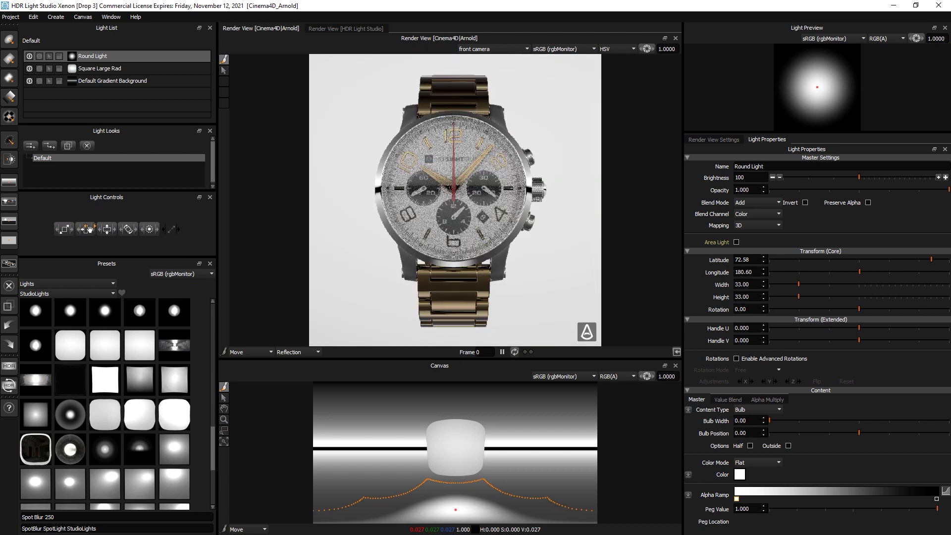
left_click_drag(83, 228, 87, 229)
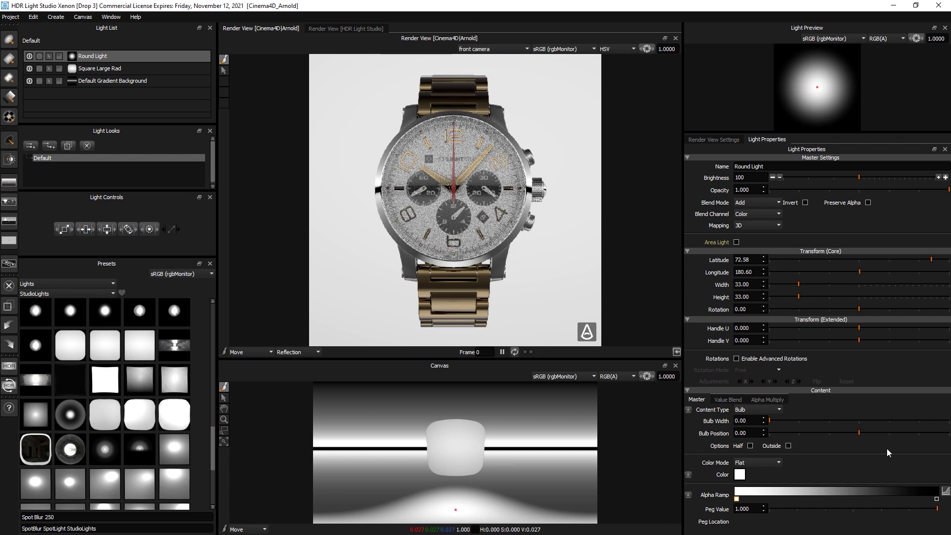
Step: Give the Round Light a logarithmic alpha falloff, size 38 and brightness 200
left_click(945, 491)
left_click(801, 137)
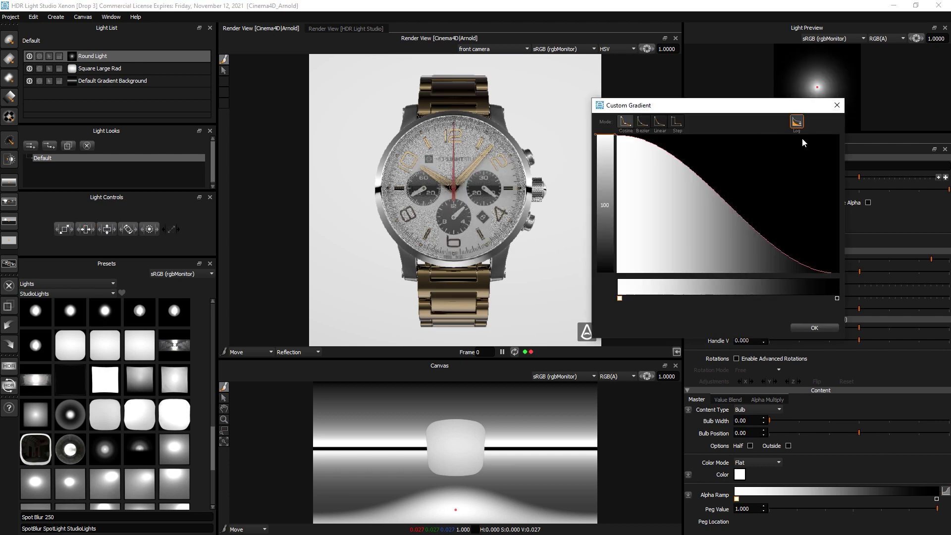
left_click(814, 329)
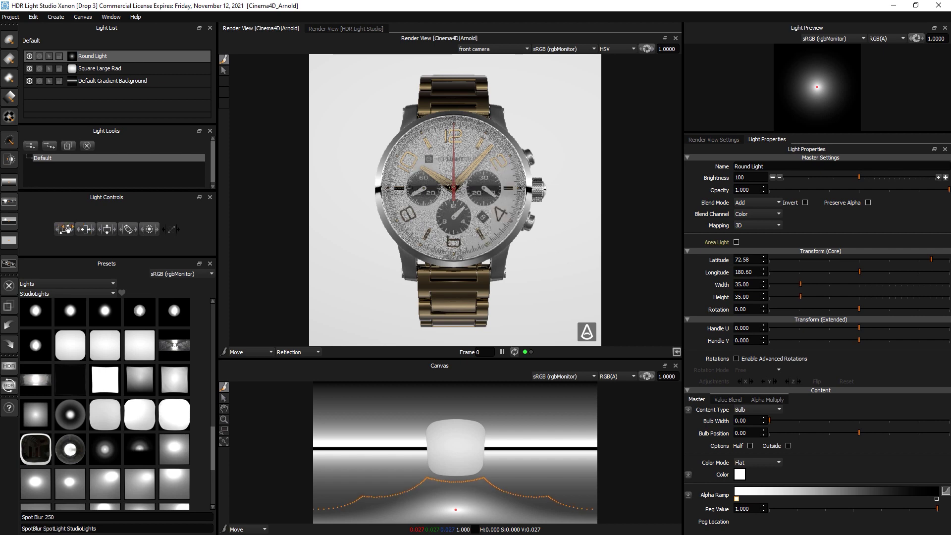
left_click_drag(63, 229, 73, 230)
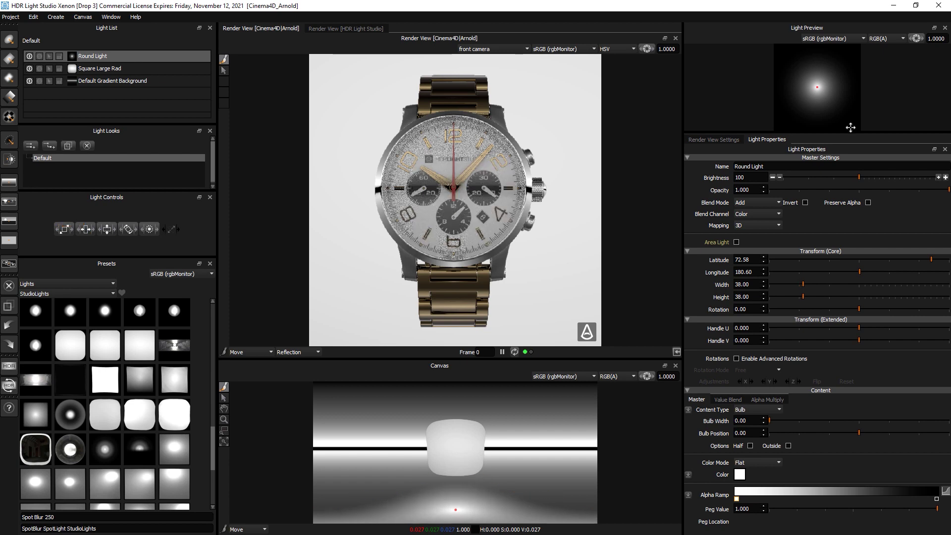
left_click(946, 177)
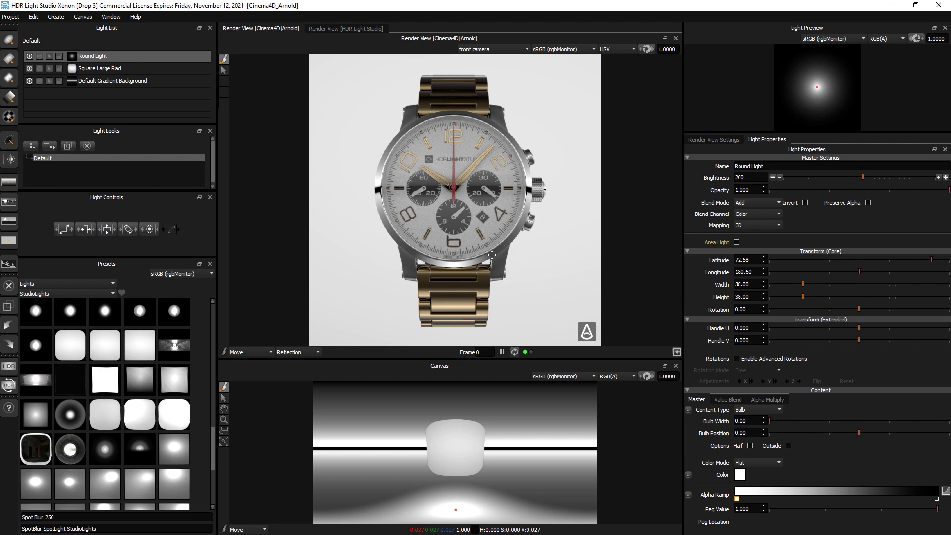
Step: Duplicate the Round Light under its default name and reflect the copy on the upper bracelet
key("ctrl+d")
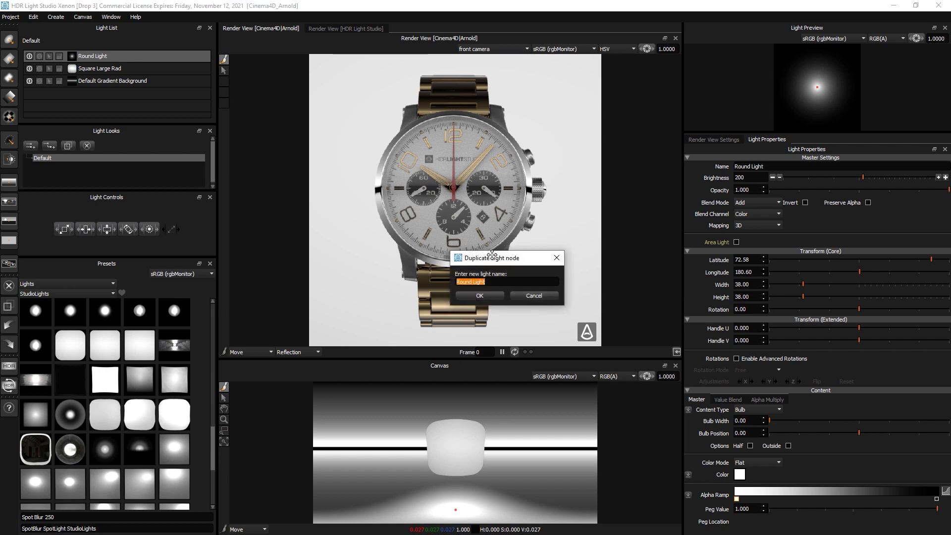
key("Return")
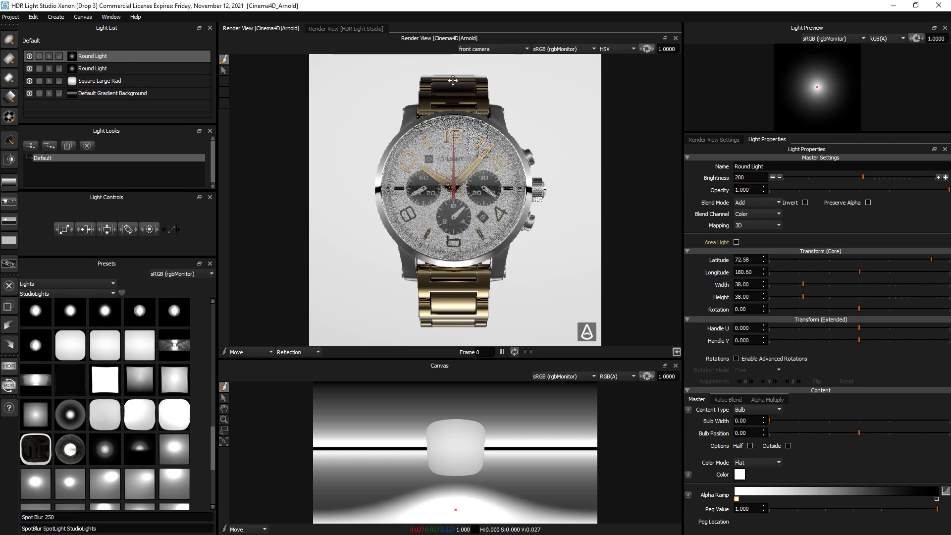
left_click(455, 86)
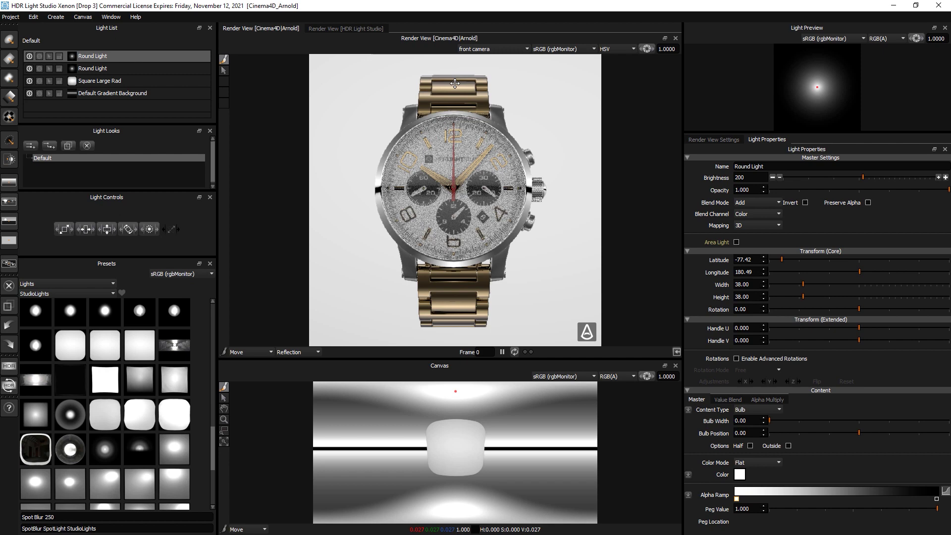
left_click(455, 83)
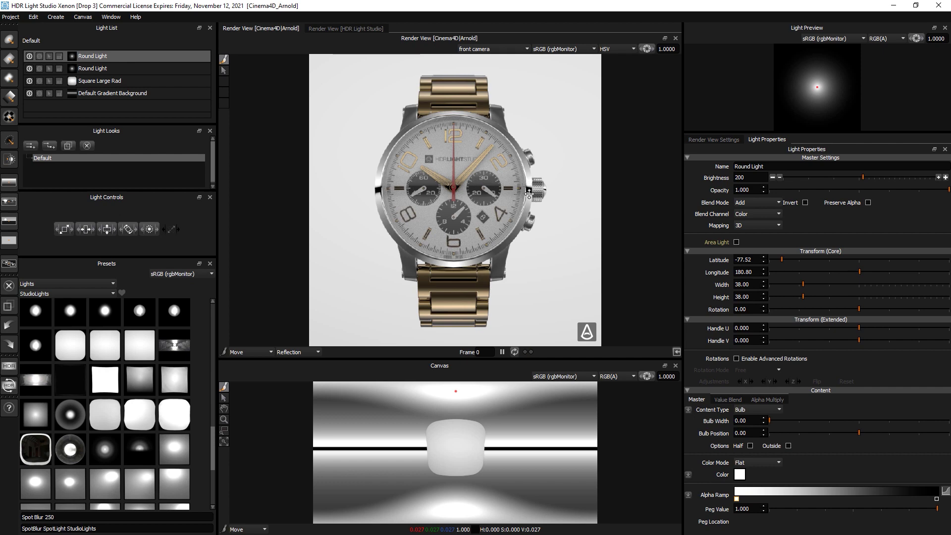
Step: Add another Round Light with Over blend mode and brightness 0
left_click(10, 40)
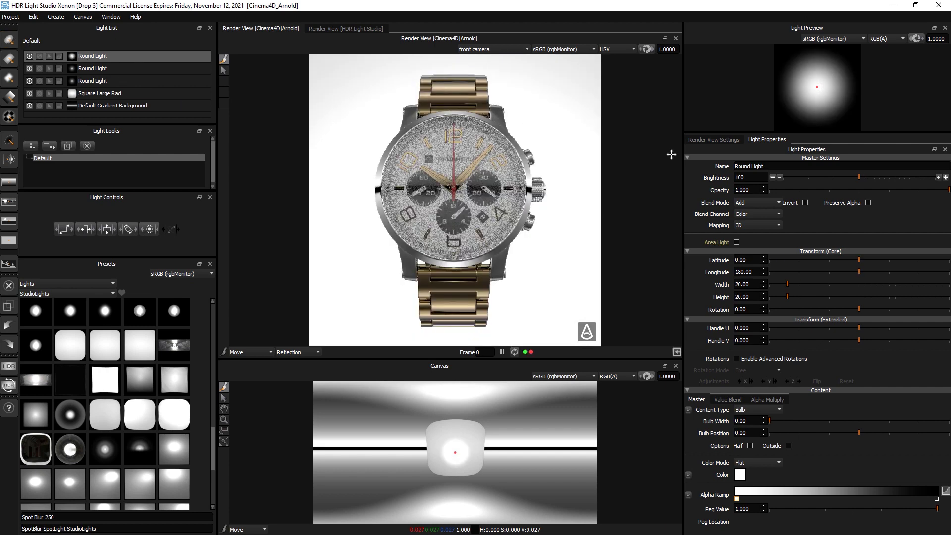
left_click(745, 204)
left_click(751, 222)
left_click(790, 177)
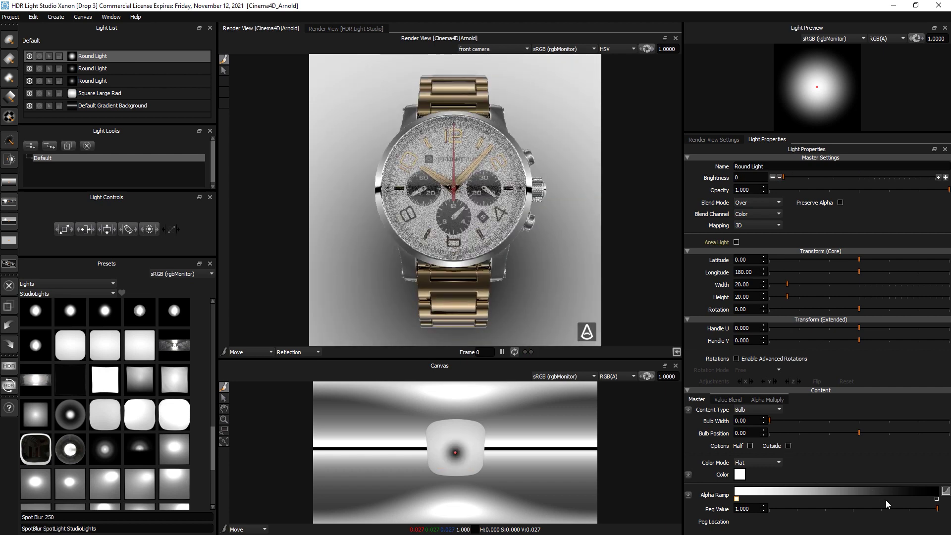
Step: Add an alpha ramp peg at value 1 and reflect the dark light in the watch face
left_click(920, 494)
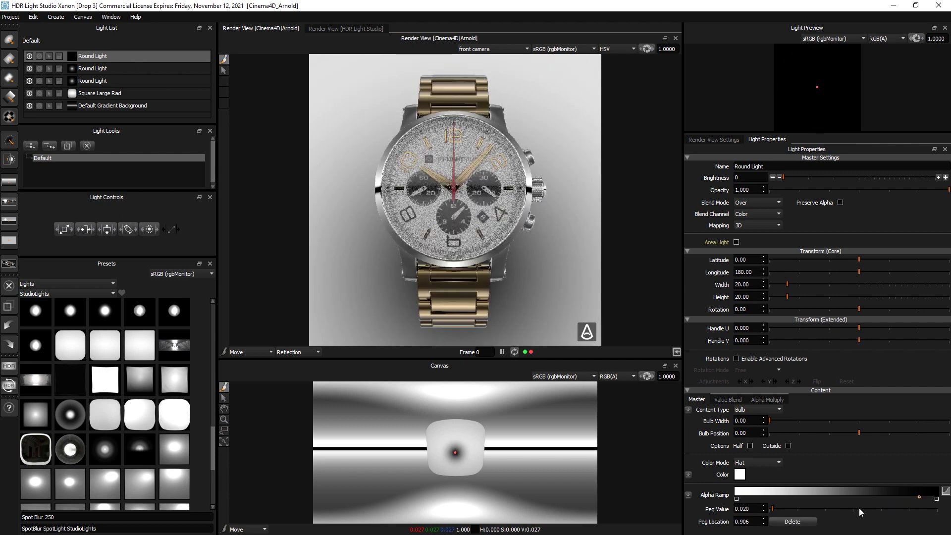
left_click_drag(859, 507, 938, 508)
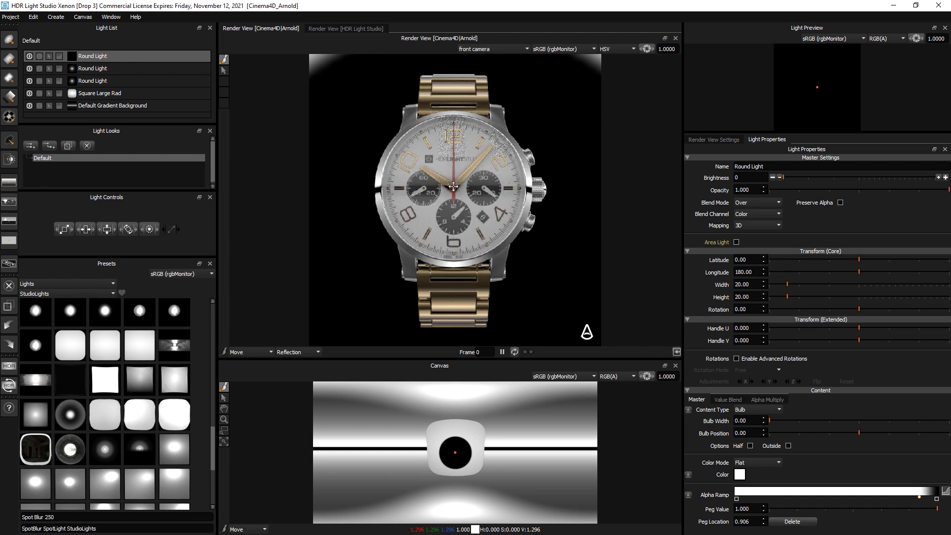
left_click(454, 186)
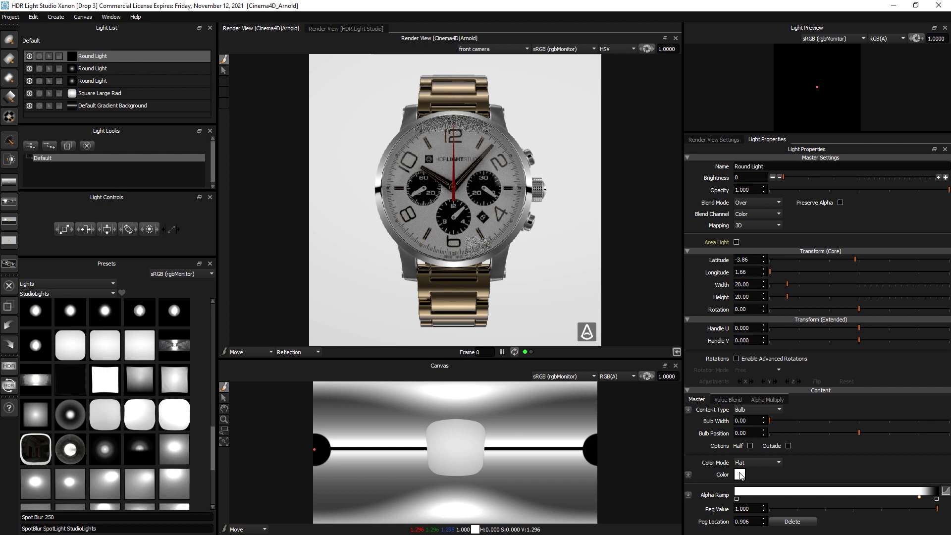
Step: Make the round light red with brightness 100
left_click(740, 477)
left_click_drag(440, 231, 477, 206)
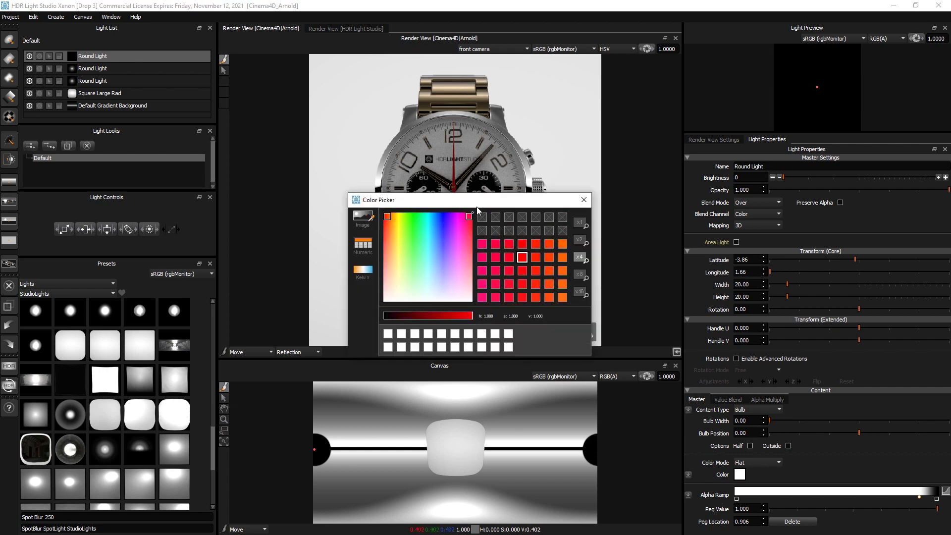
left_click(583, 199)
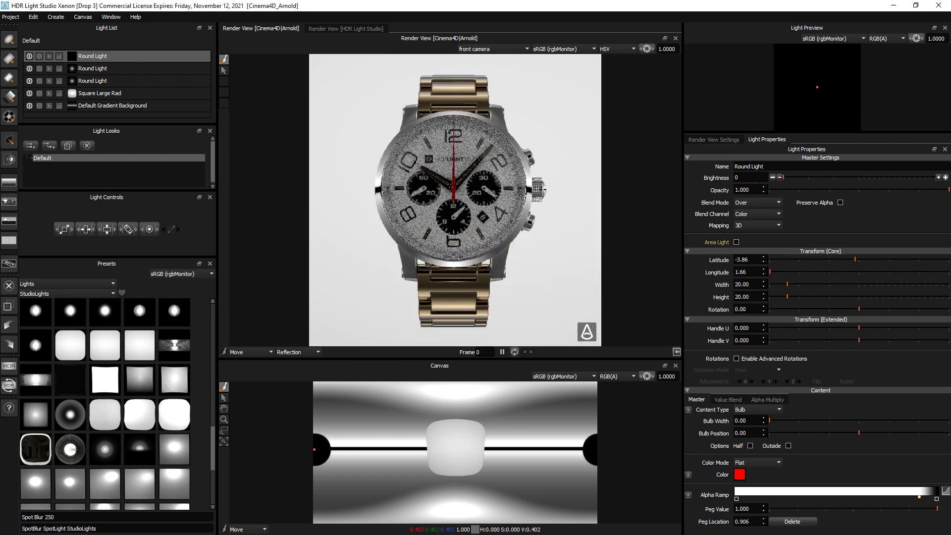
type("100")
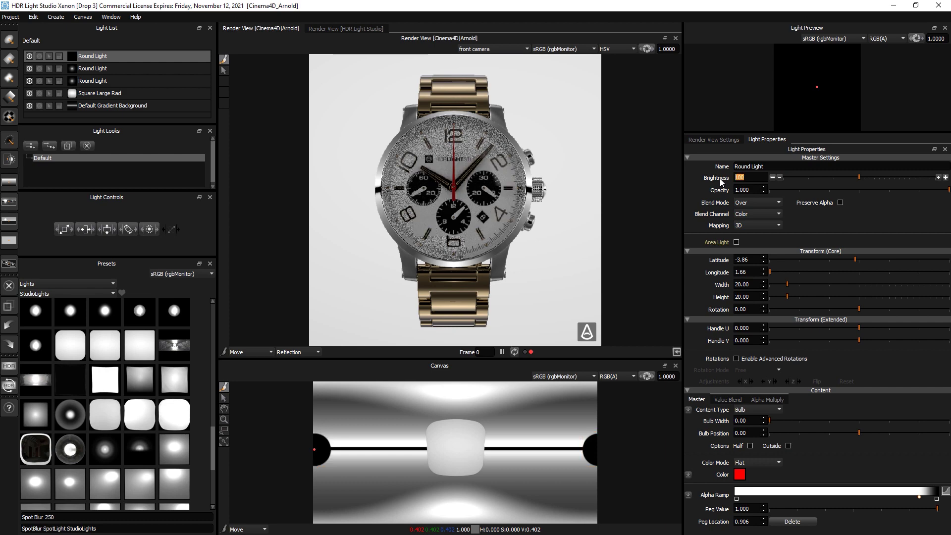
key("Return")
Step: Solo the round light, soften its alpha peg to 0.807 and size it to 47
left_click(39, 56)
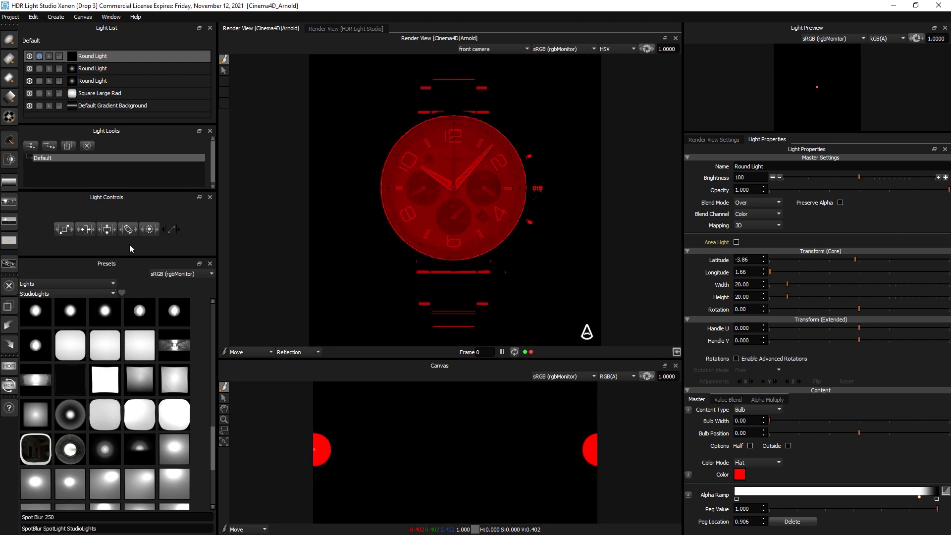
left_click_drag(62, 231, 77, 230)
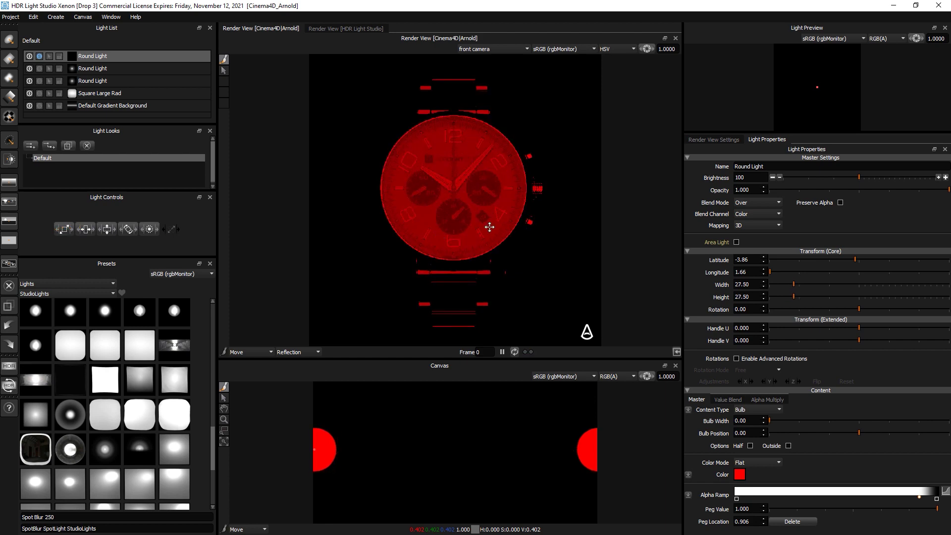
left_click_drag(63, 232, 143, 219)
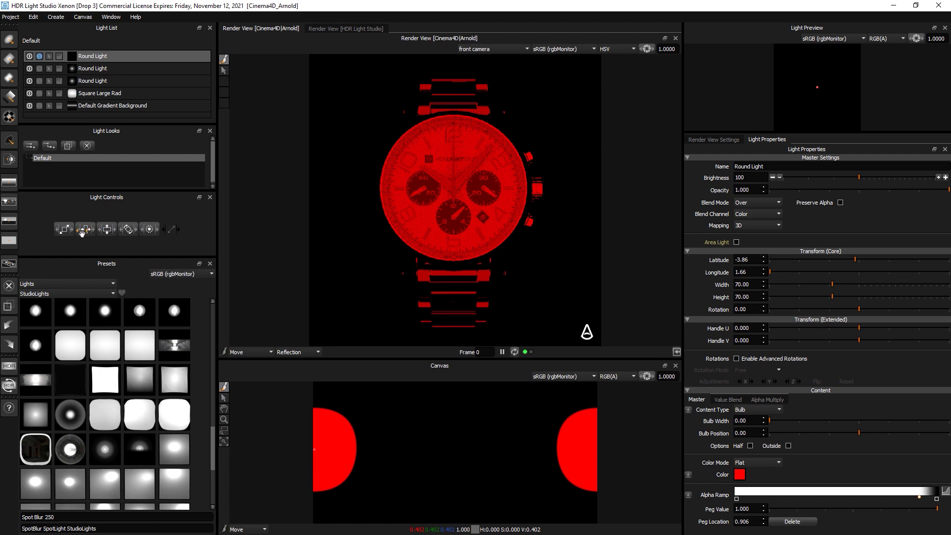
mouse_move(57, 231)
left_mouse_down()
mouse_move(29, 233)
mouse_move(52, 234)
left_mouse_up()
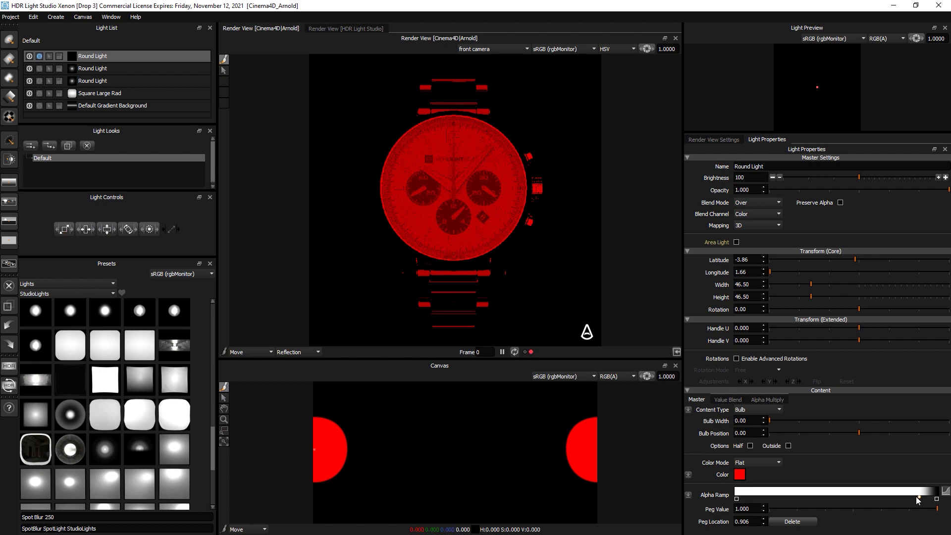
left_click_drag(909, 495, 899, 495)
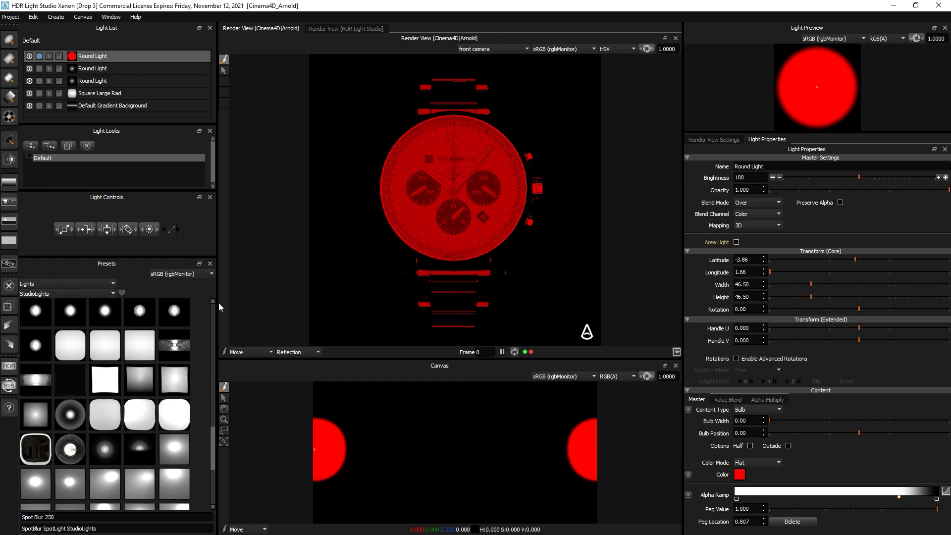
left_click(63, 231)
Step: Unsolo the round light and set its brightness to 0
left_click(39, 56)
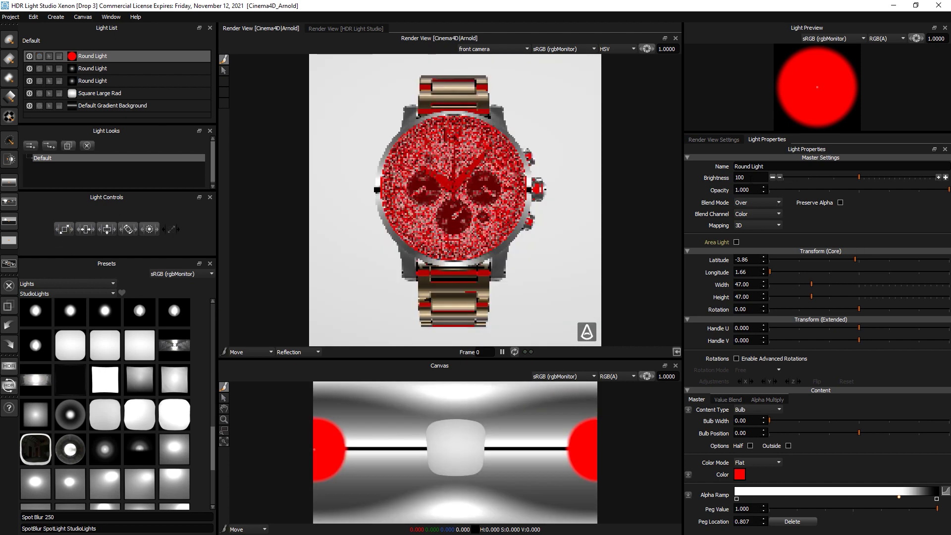
left_click(722, 180)
type("0")
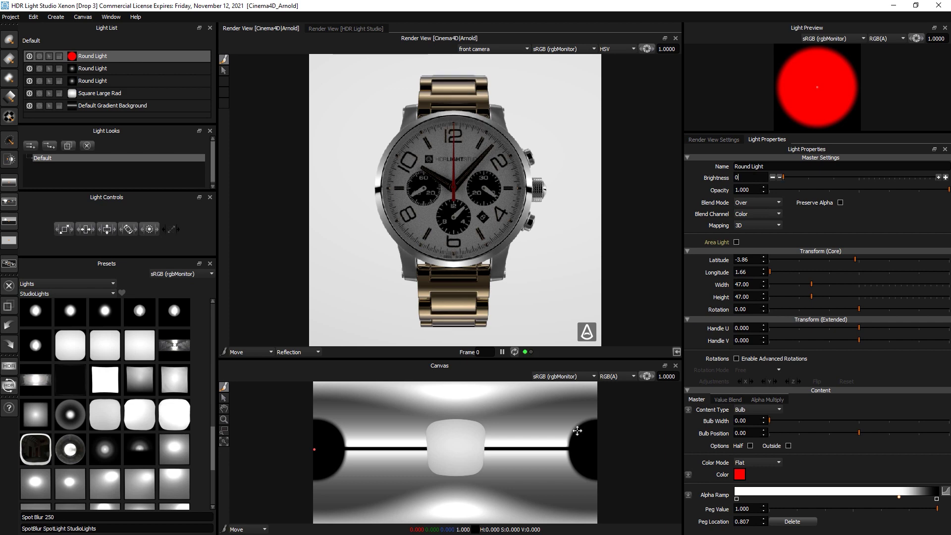
key("Return")
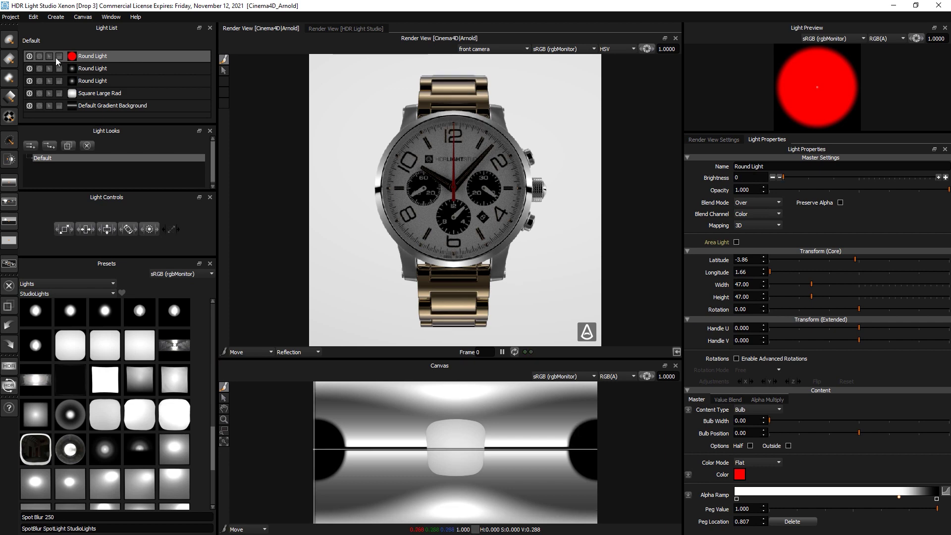
left_click(29, 57)
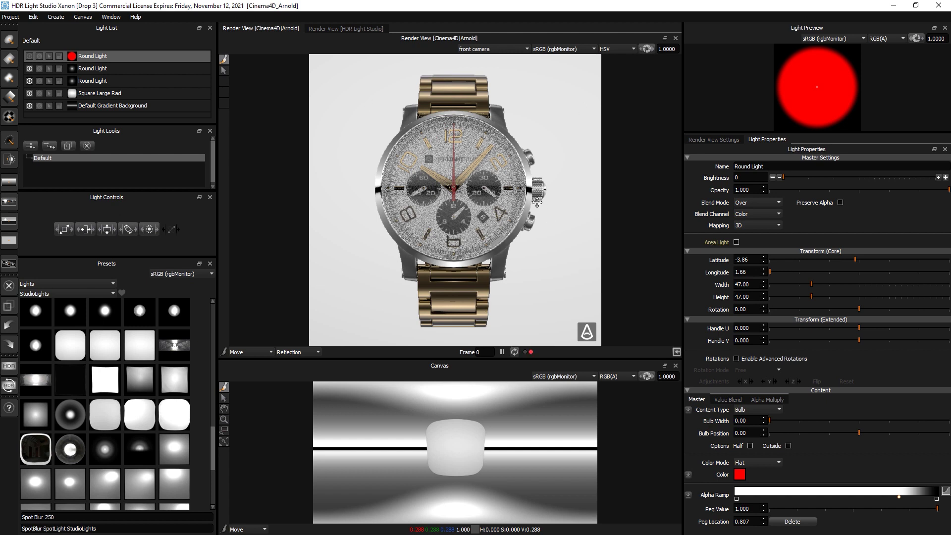
left_click(28, 57)
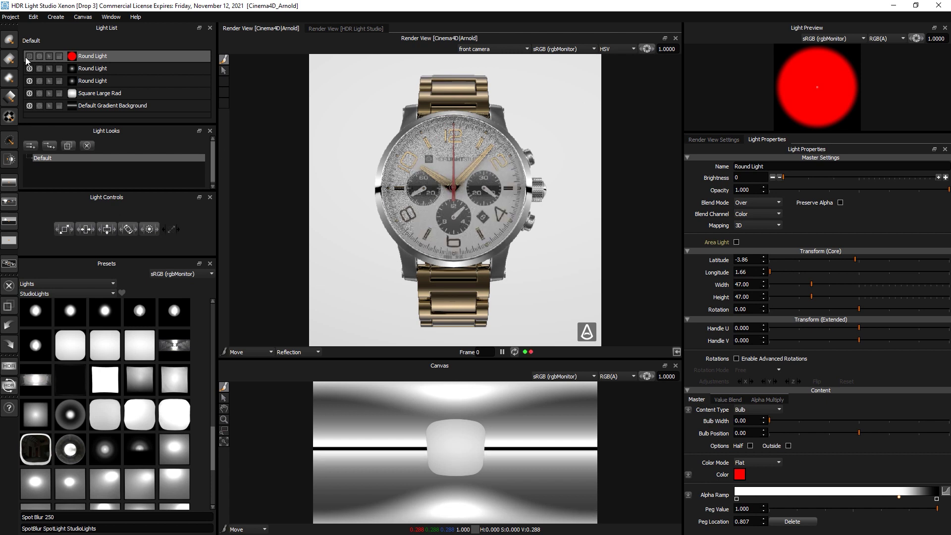
left_click(29, 56)
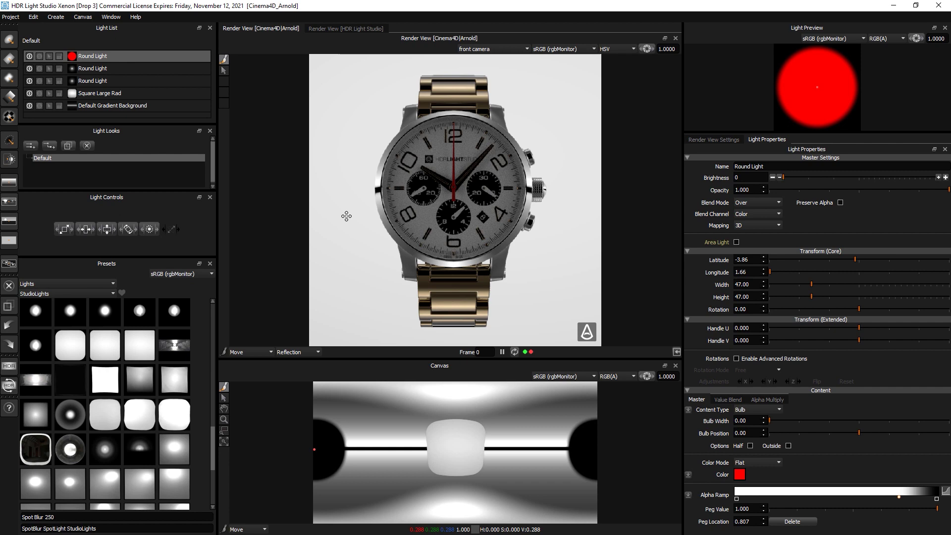
Step: Add a Tracing Paper 09 light at 15 by 18.12 on the watch dial, brighten it, and solo it
scroll(85, 406, "down", 3)
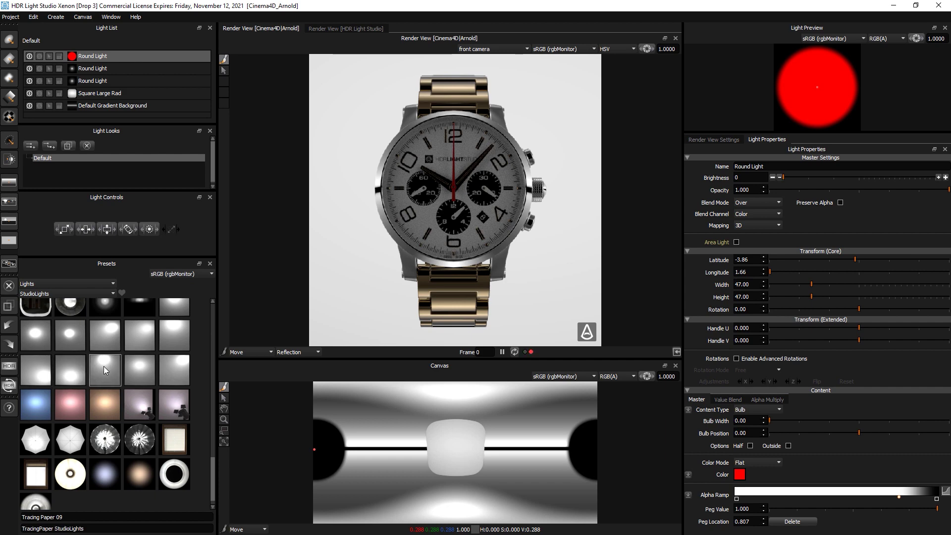
left_click_drag(103, 367, 477, 163)
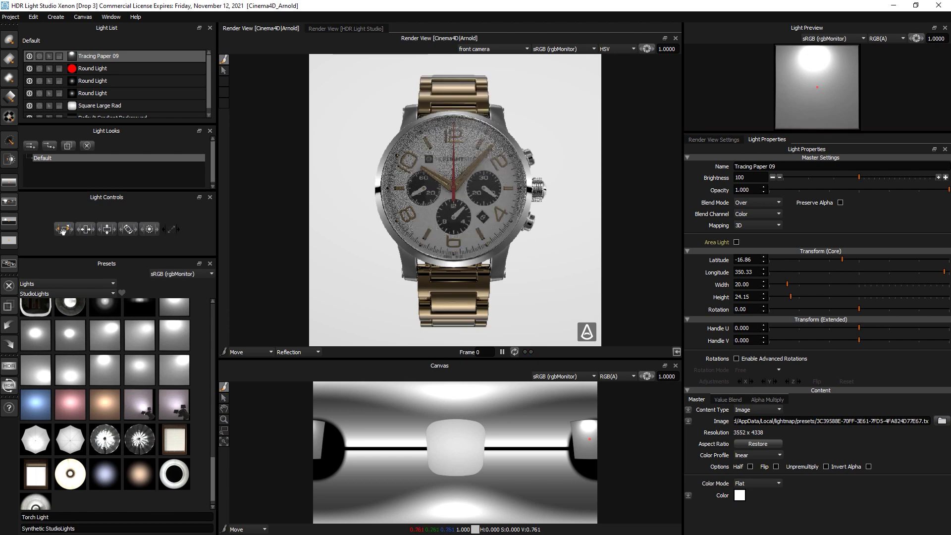
scroll(500, 181, "down", 5)
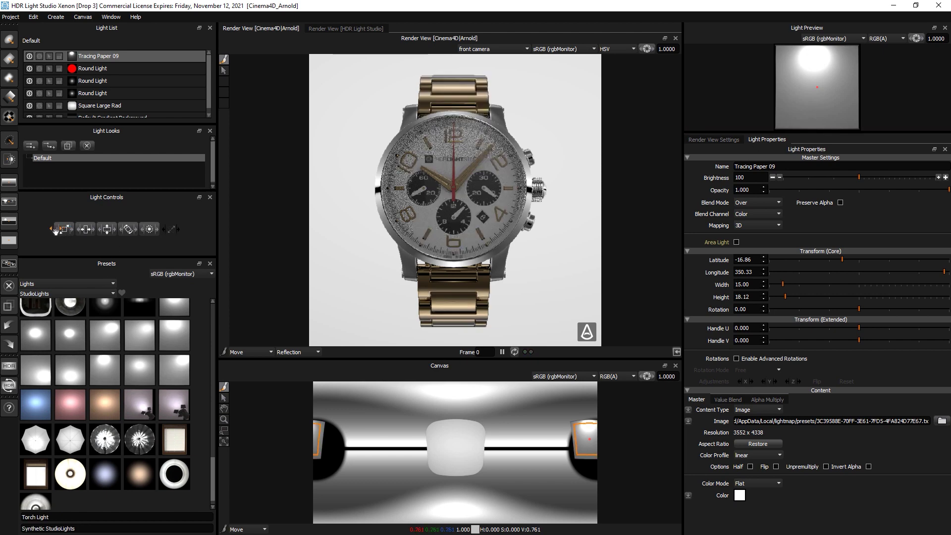
left_click(485, 166)
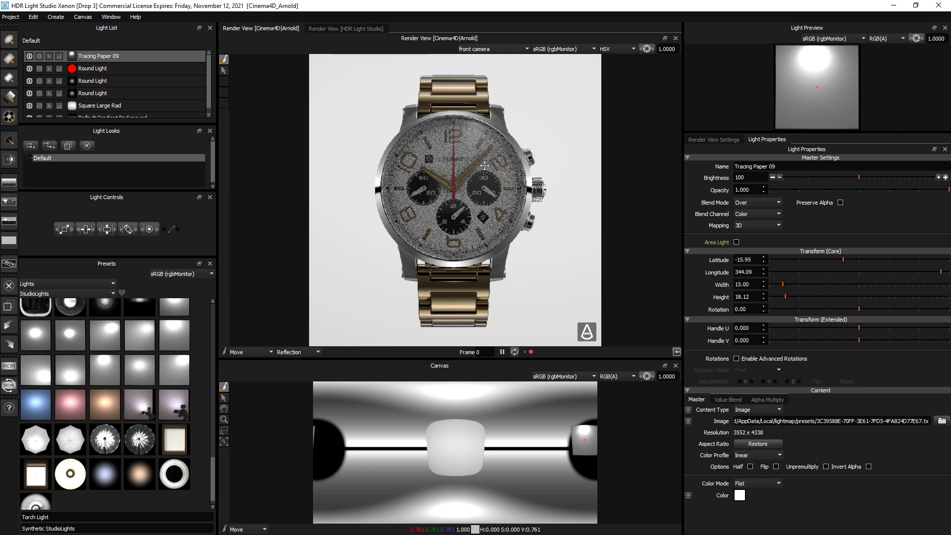
left_click(583, 437)
left_click_drag(882, 177, 878, 176)
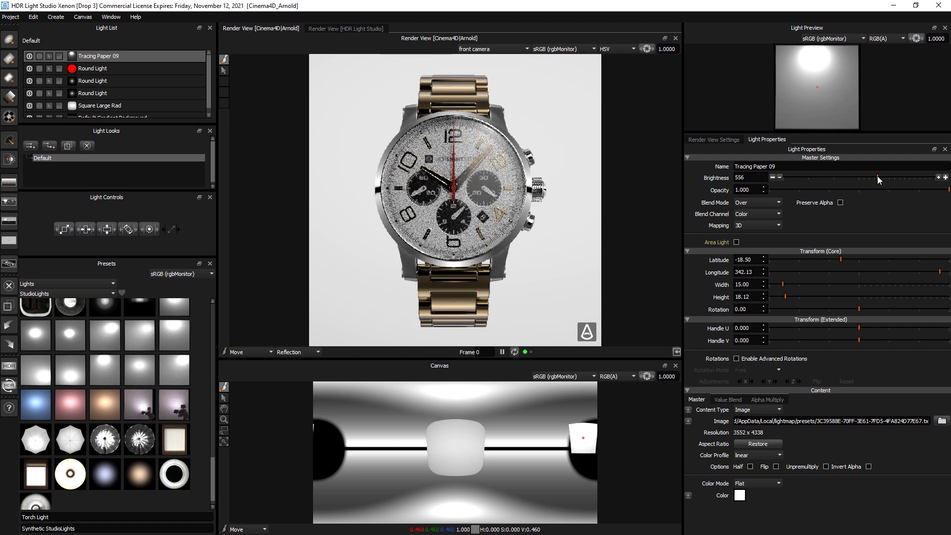
left_click(39, 56)
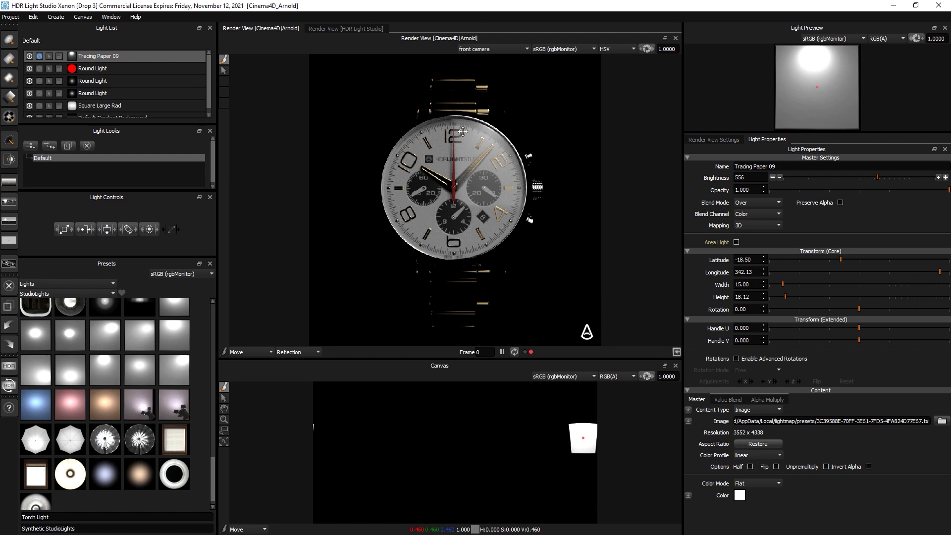
Step: Turn off solo on the Tracing Paper 09 light so every light shows again
left_click(39, 56)
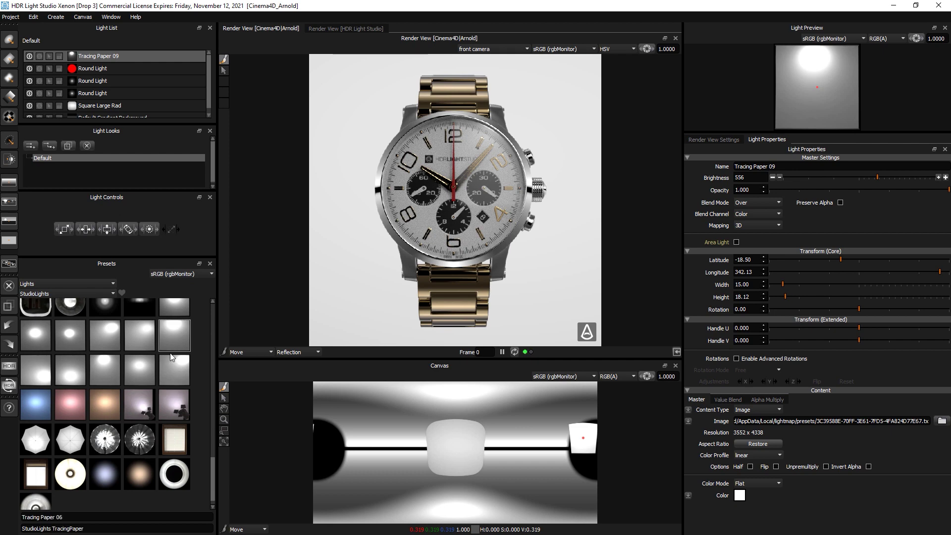
Step: Add a Softbox 72x175 light reflecting along the crown side of the watch case
scroll(109, 401, "up", 5)
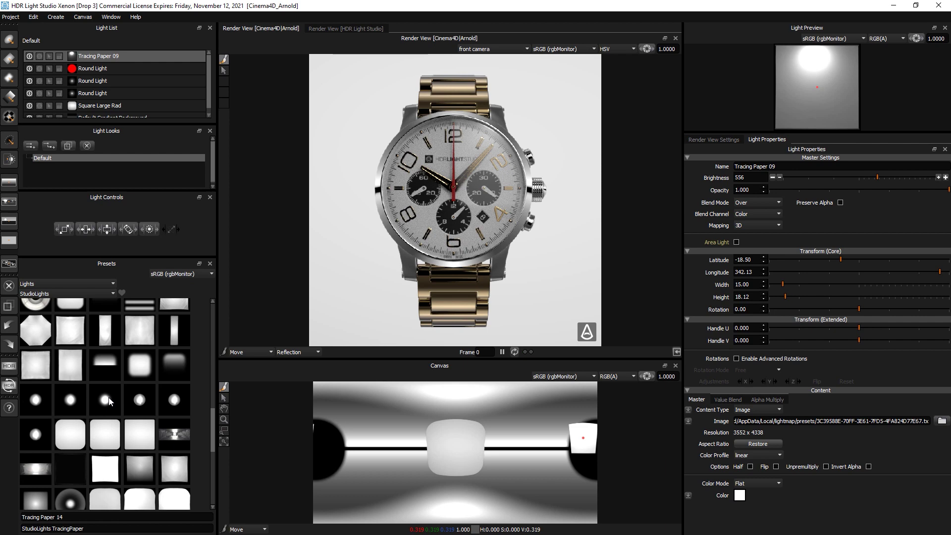
scroll(109, 402, "up", 1)
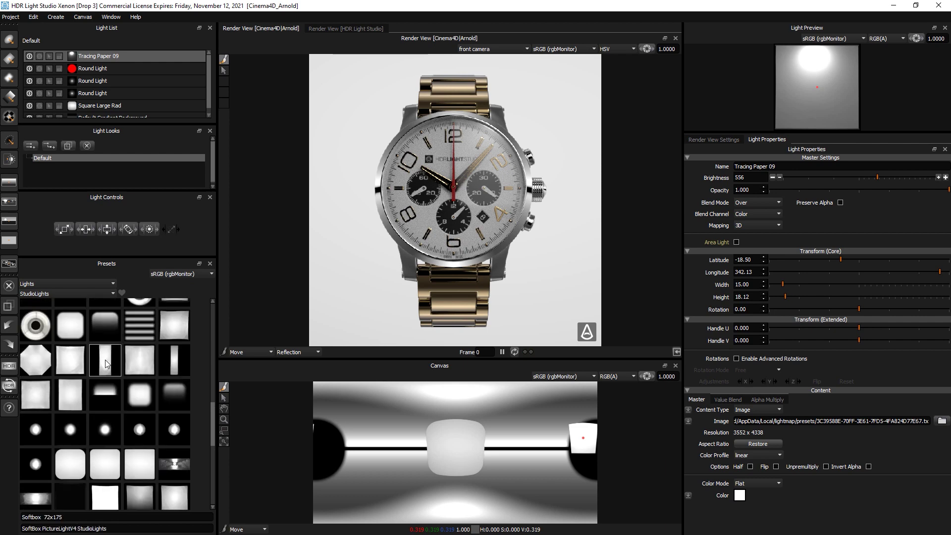
left_click_drag(103, 360, 460, 438)
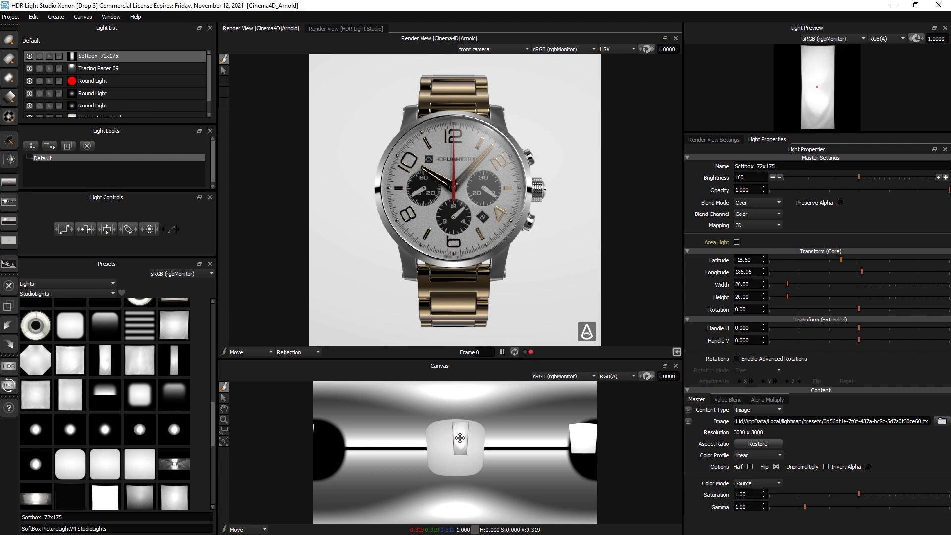
left_click(545, 189)
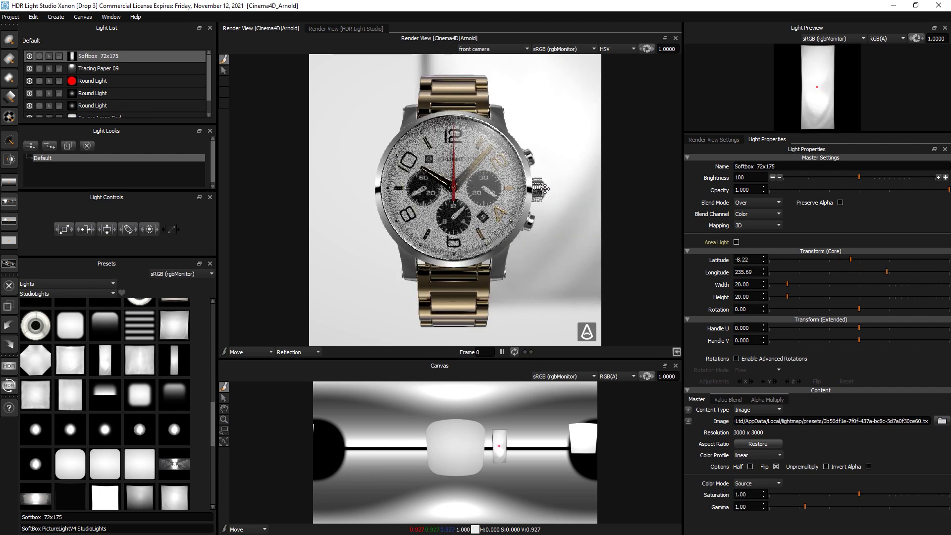
Step: Enlarge the soloed softbox to 29.50, nudge its position, then unsolo and expand the light list
left_click(39, 56)
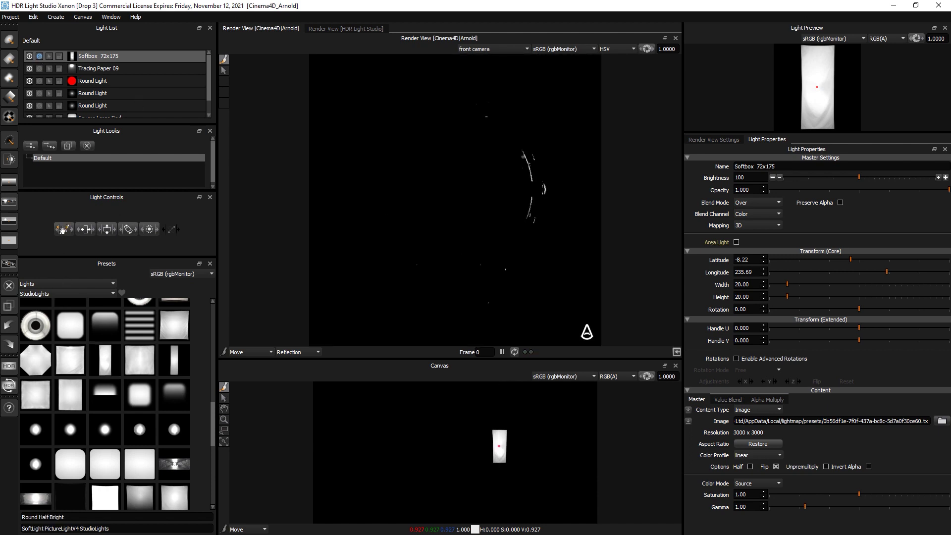
left_click_drag(61, 229, 83, 229)
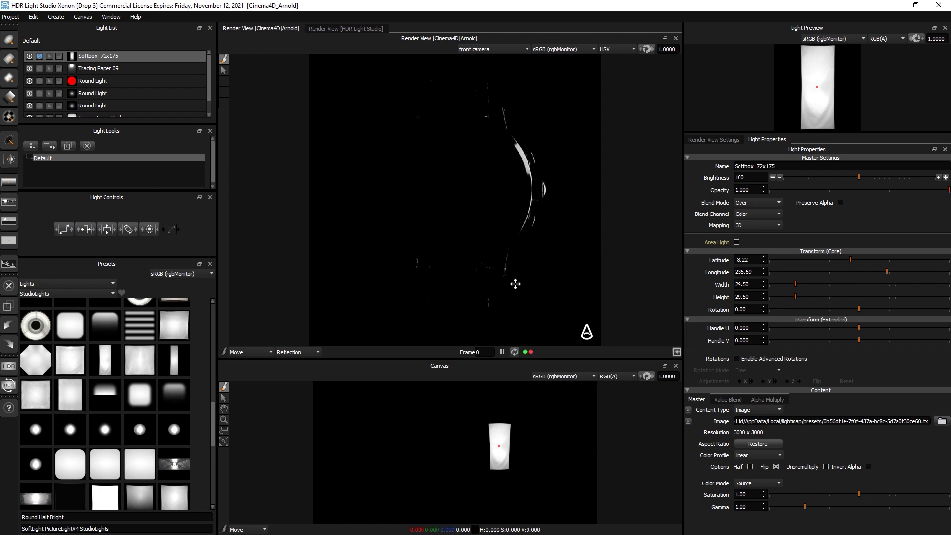
left_click(496, 447)
left_click_drag(495, 447, 487, 446)
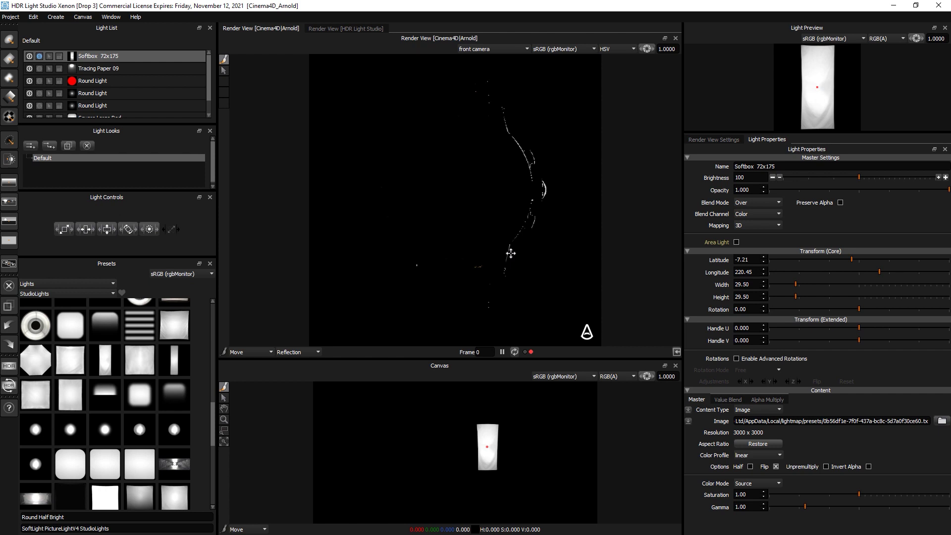
left_click(40, 56)
left_click_drag(135, 125, 138, 187)
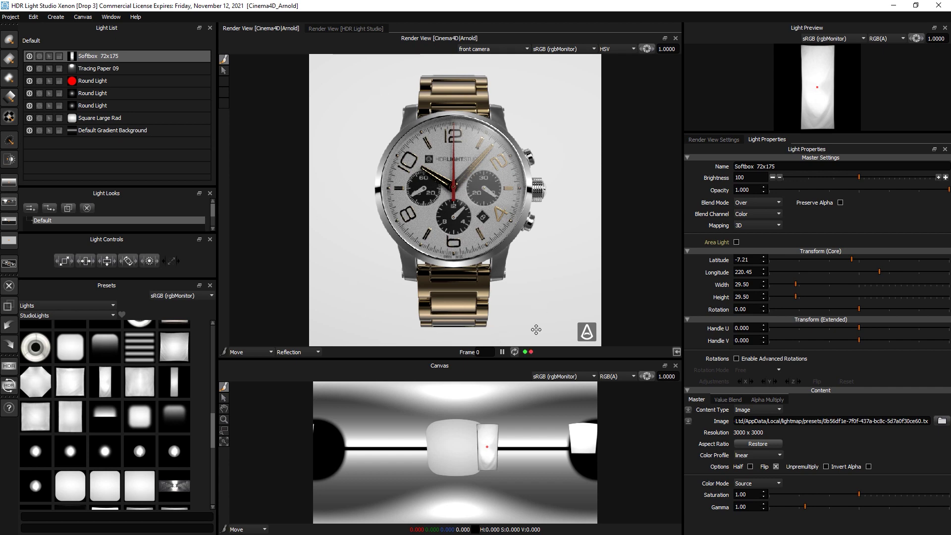
Step: Raise Tracing Paper 09's brightness to 742 and nudge its reflection slightly upward
left_click(106, 69)
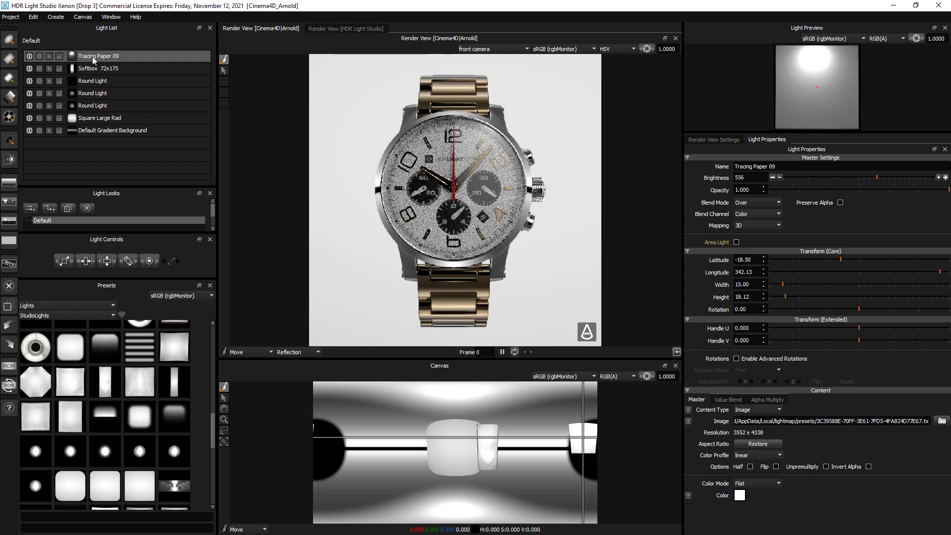
left_click(938, 178)
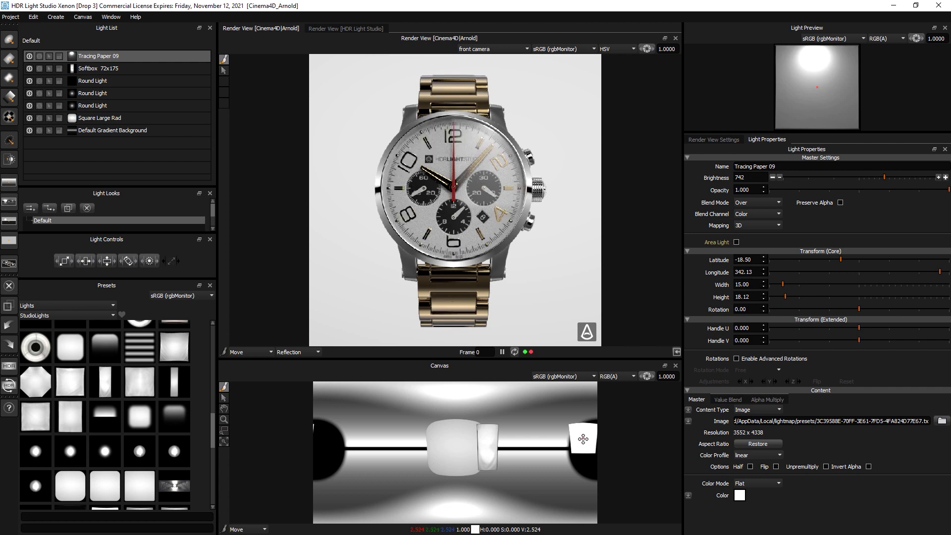
left_click_drag(585, 443, 585, 440)
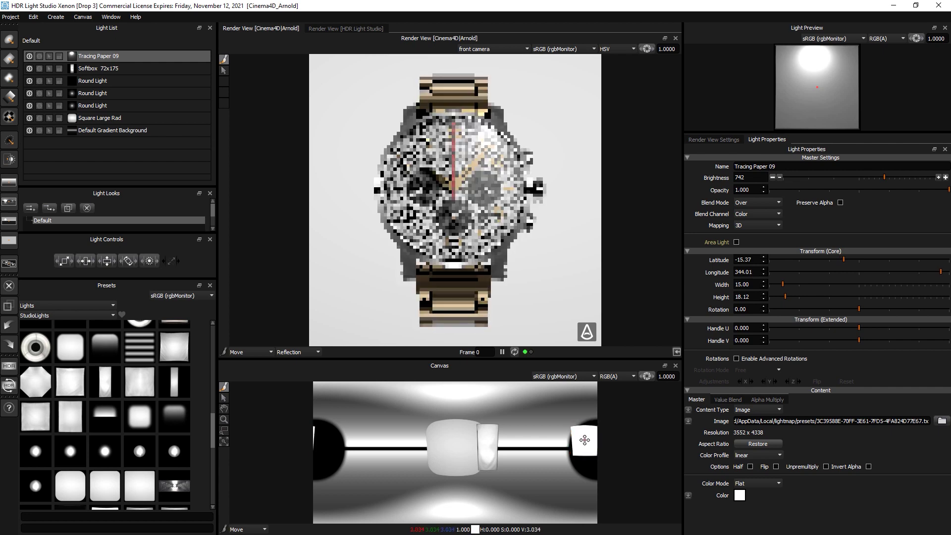
left_click_drag(585, 440, 586, 437)
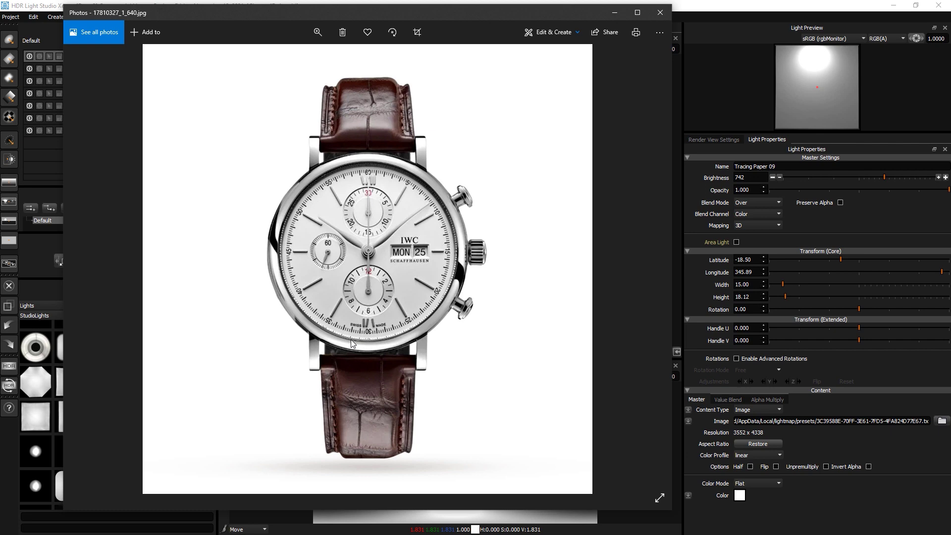
Step: Resize and move the IWC reference photo window aside, then close it to reveal the render
left_click_drag(383, 15, 860, 4)
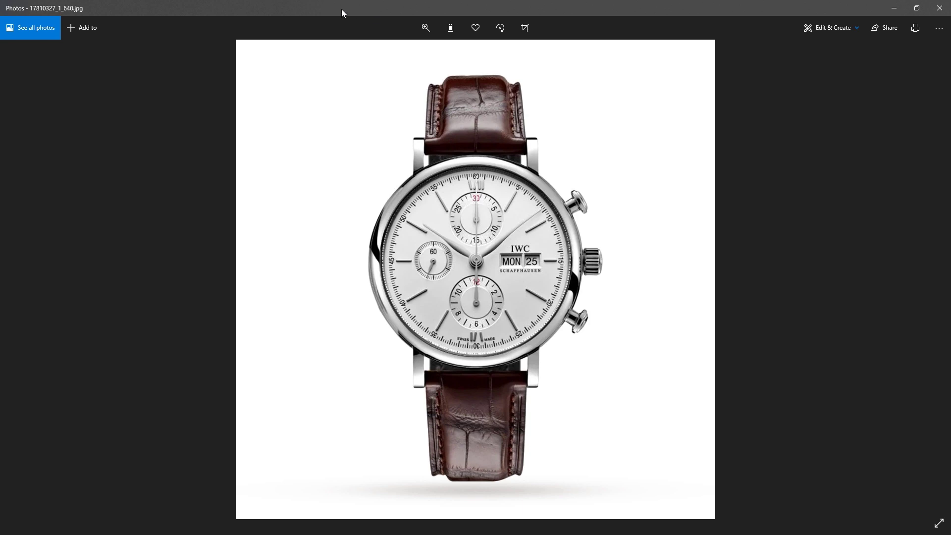
left_click_drag(342, 12, 530, 28)
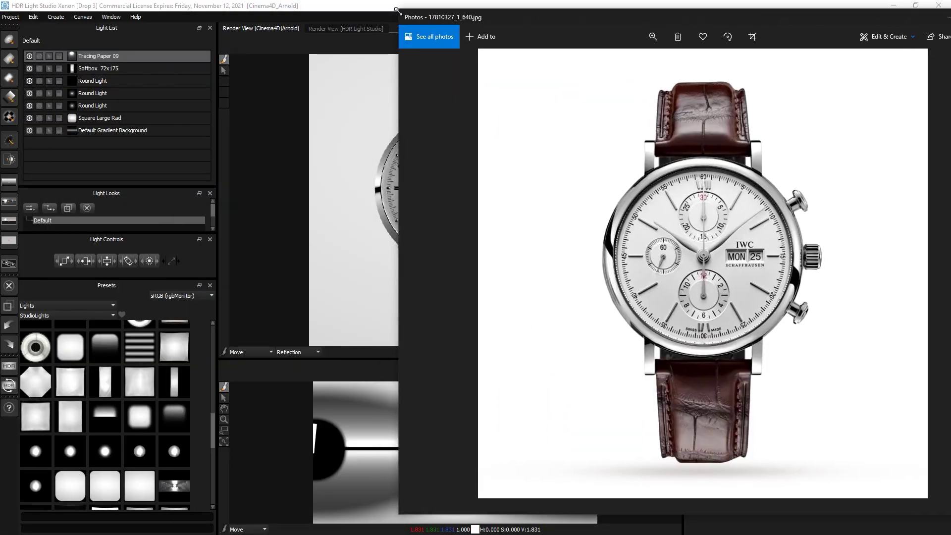
left_click_drag(396, 10, 562, 5)
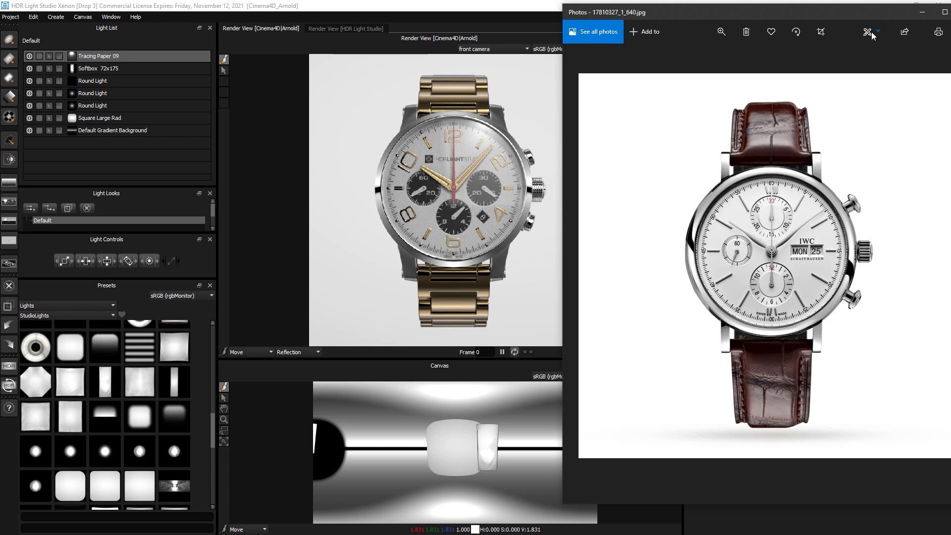
double_click(864, 16)
left_click(627, 189)
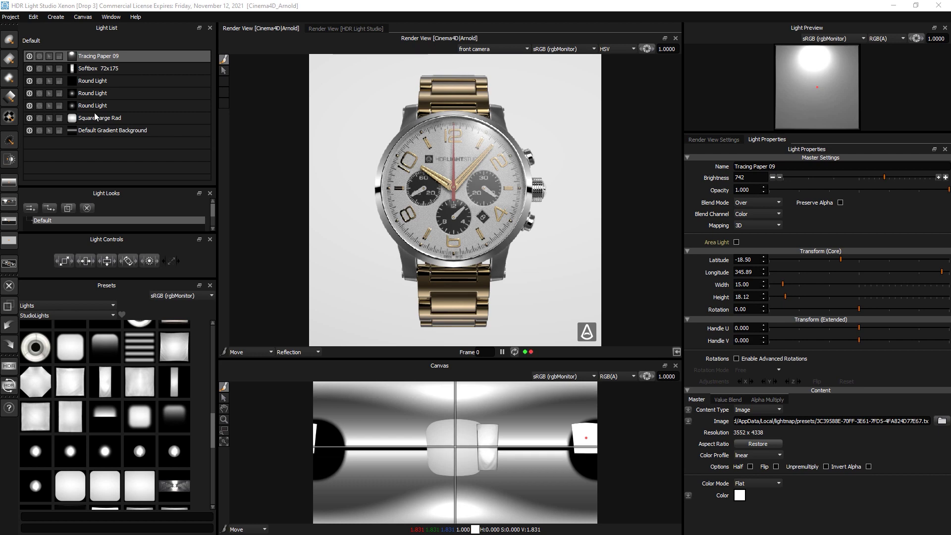
Step: Raise the second Round Light's brightness to 356
left_click(93, 94)
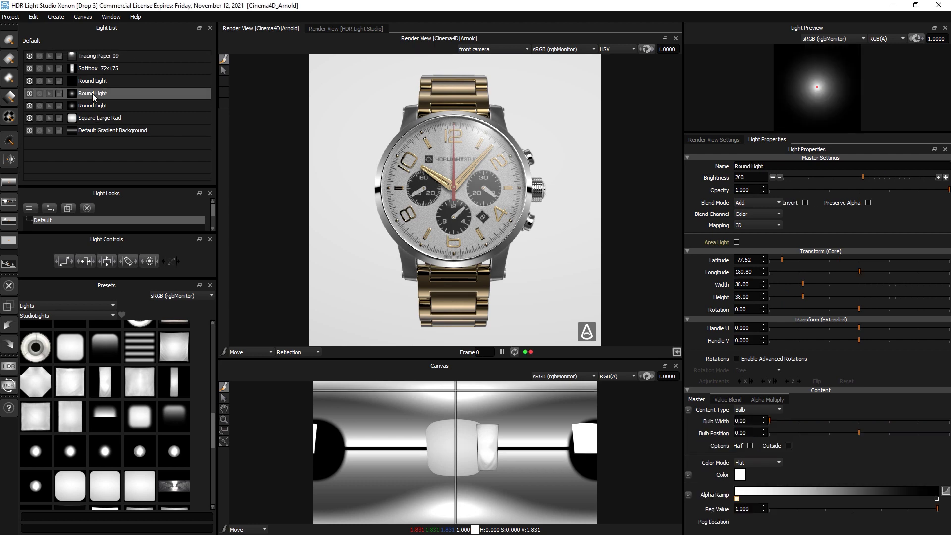
left_click(30, 92)
left_click(30, 92)
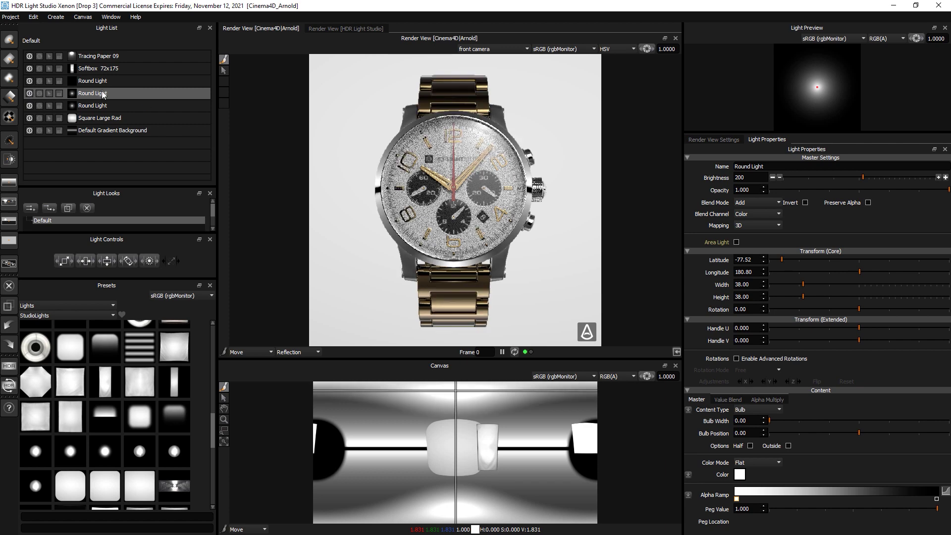
left_click(939, 177)
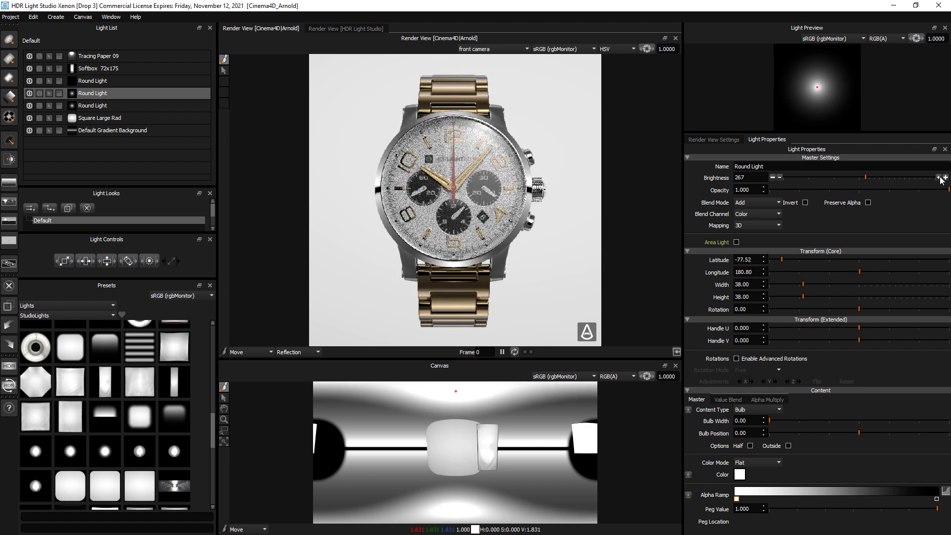
left_click(938, 177)
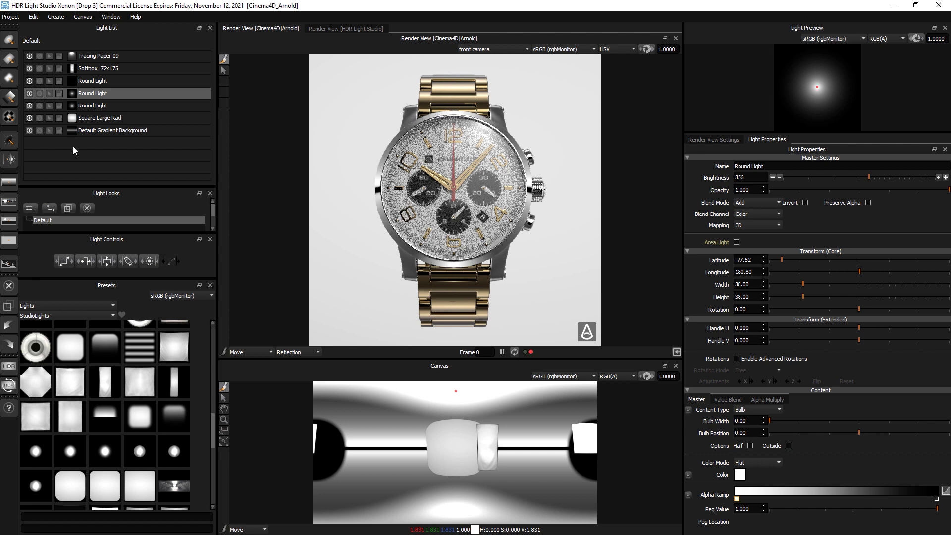
Step: Lift the Default Gradient Background's value-ramp ends and flanks to brighten the backdrop
left_click(89, 132)
left_click(940, 464)
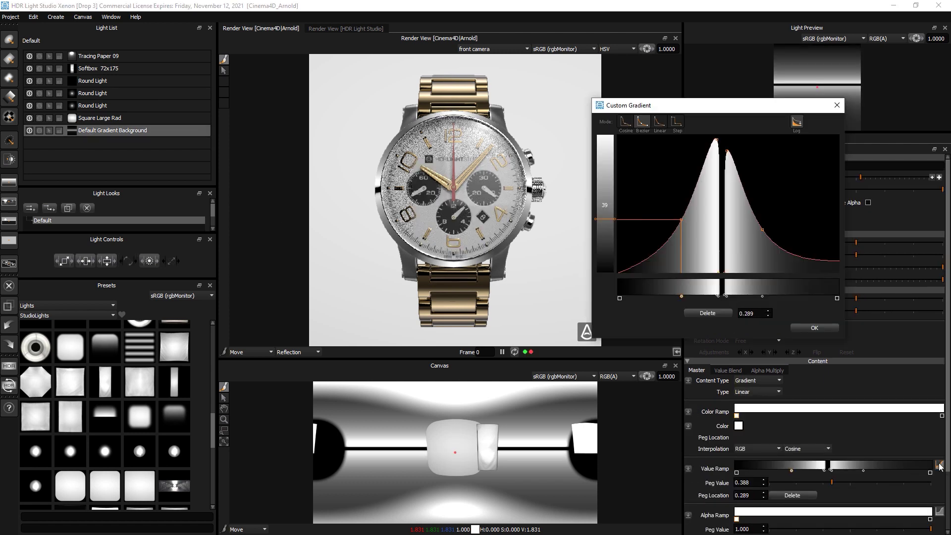
left_click(620, 298)
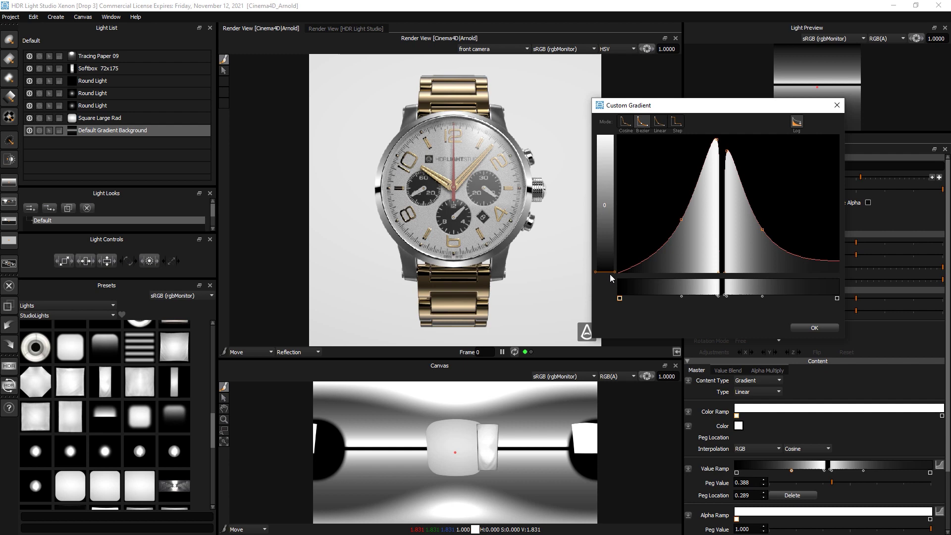
left_click_drag(605, 272, 603, 249)
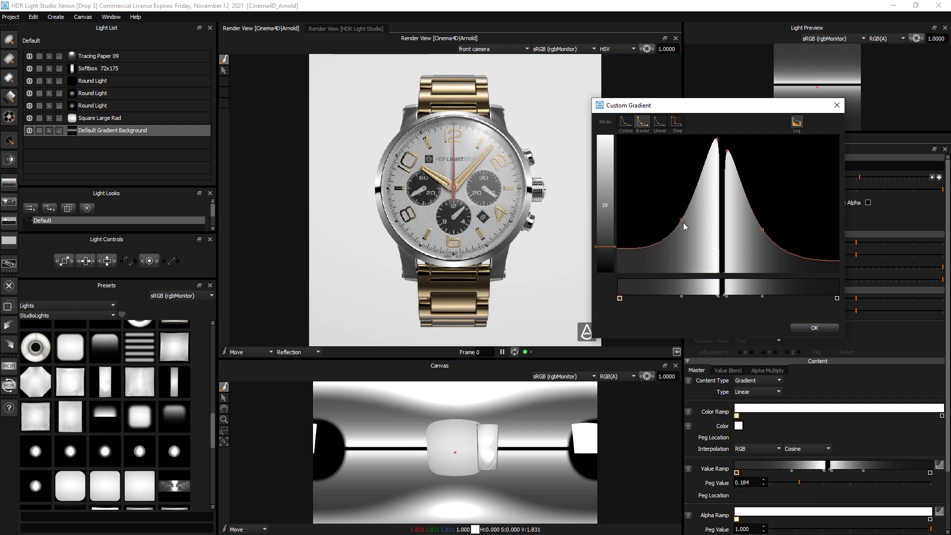
left_click_drag(680, 218, 680, 213)
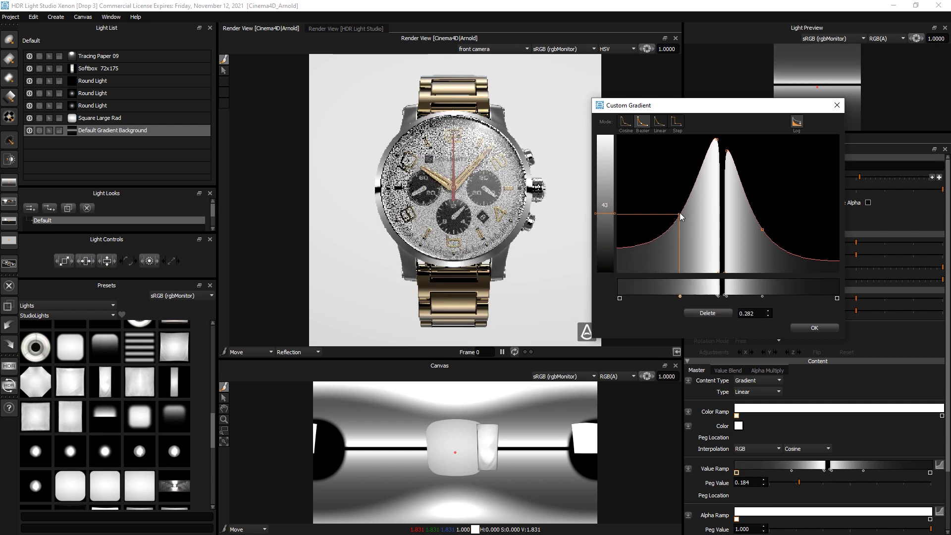
left_click(838, 298)
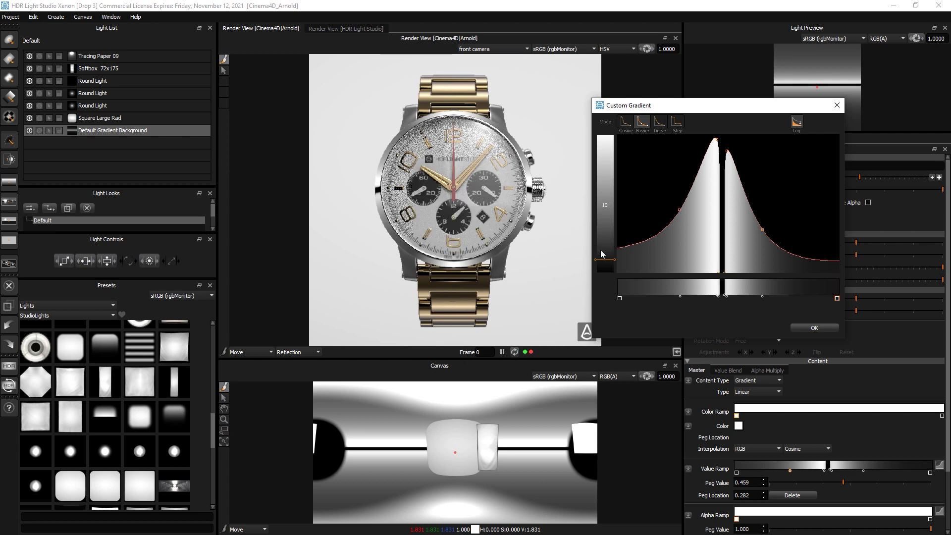
left_click_drag(600, 250, 604, 247)
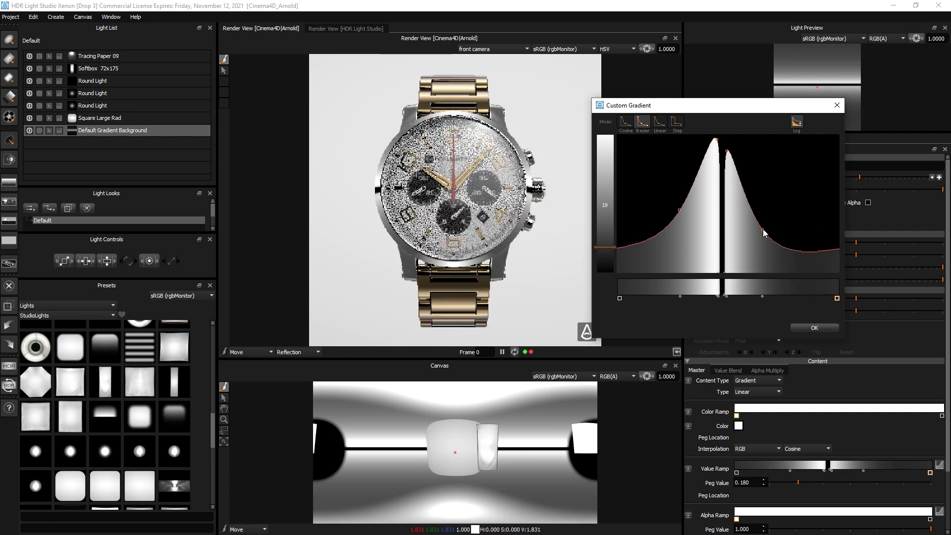
left_click_drag(764, 230, 762, 217)
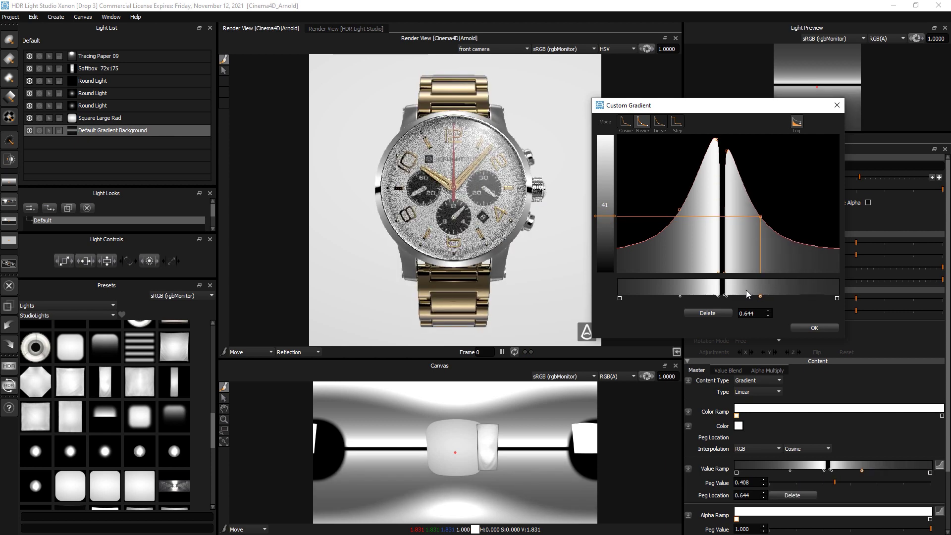
left_click(806, 329)
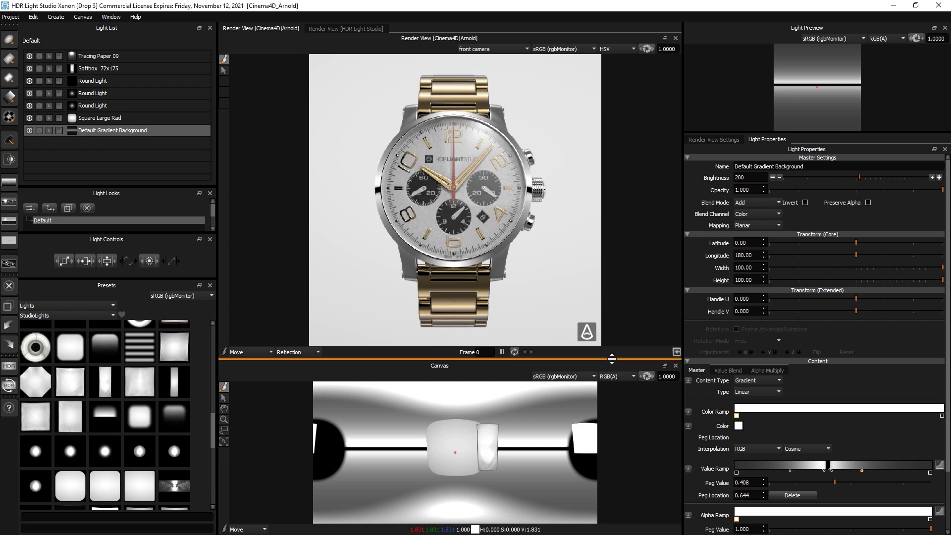
left_click_drag(609, 360, 607, 399)
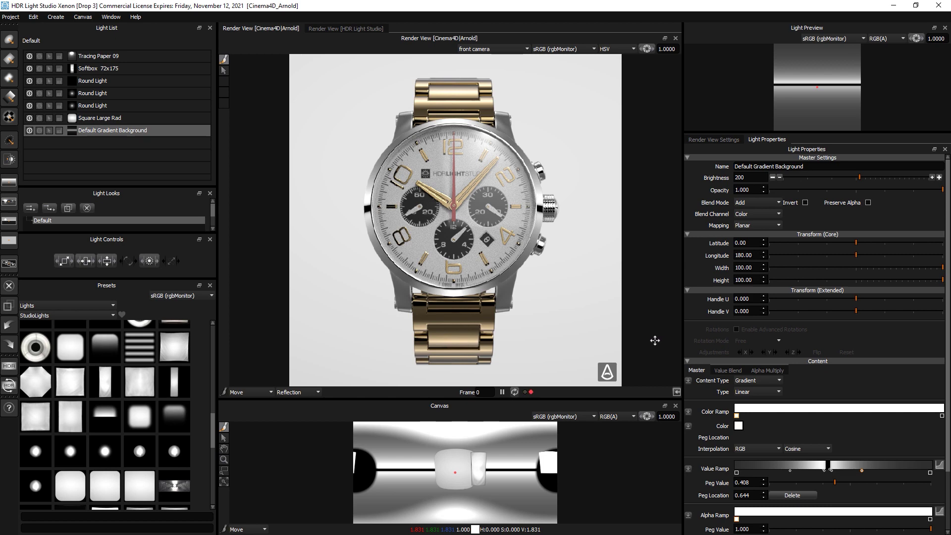
Step: Set the production render output to lights.exr in M:\C4D_Arnold_Demo\3D
left_click(9, 368)
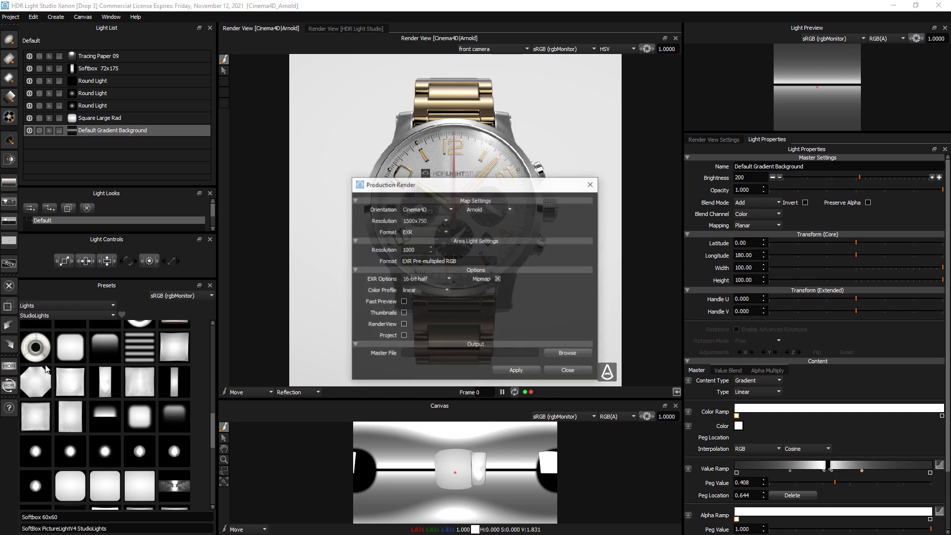
left_click(562, 354)
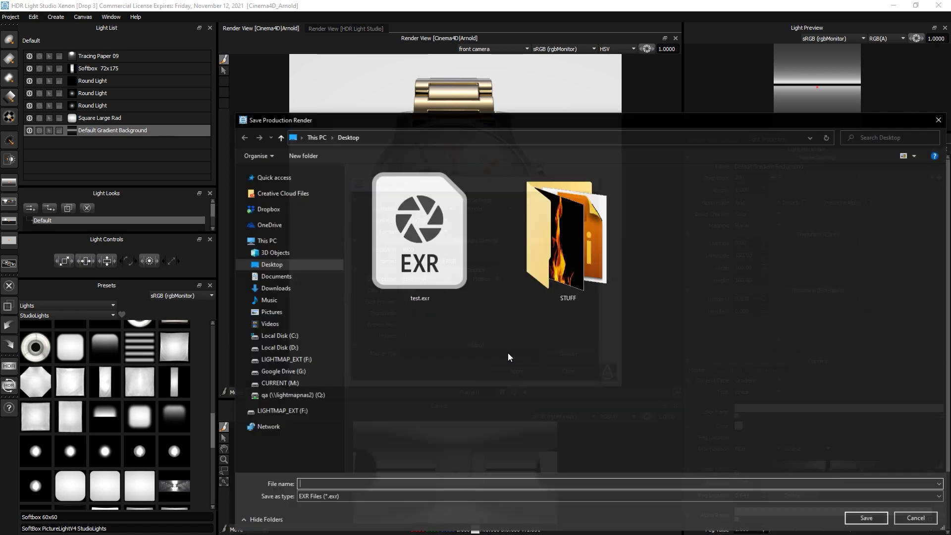
scroll(286, 402, "down", 1)
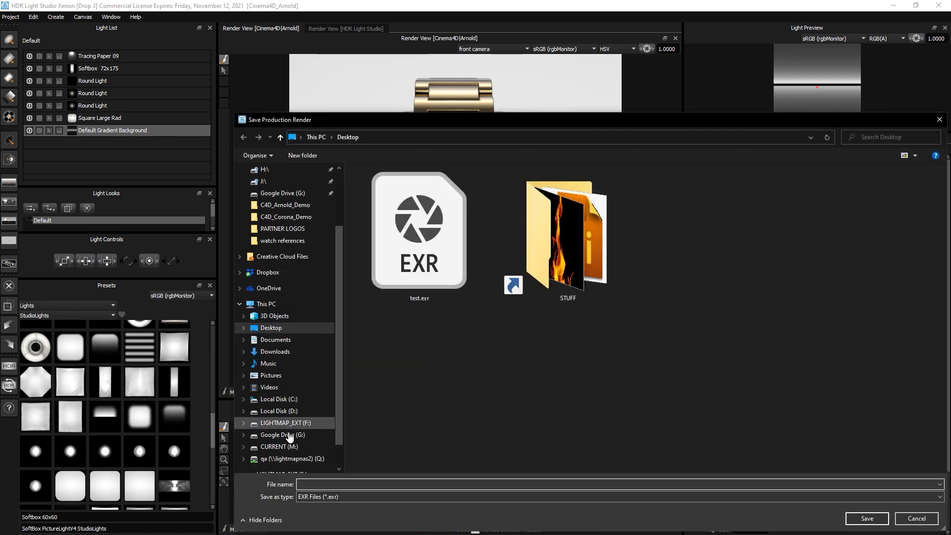
left_click(279, 447)
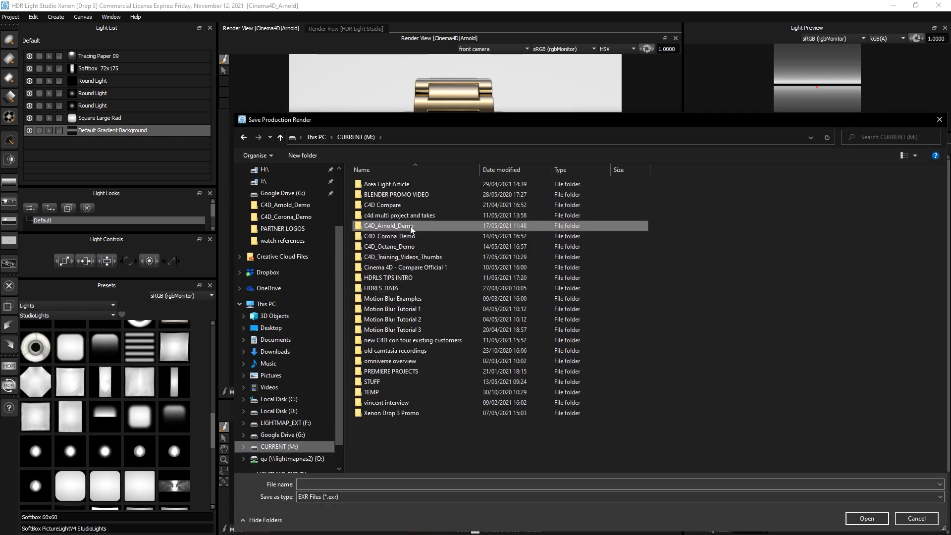
double_click(416, 227)
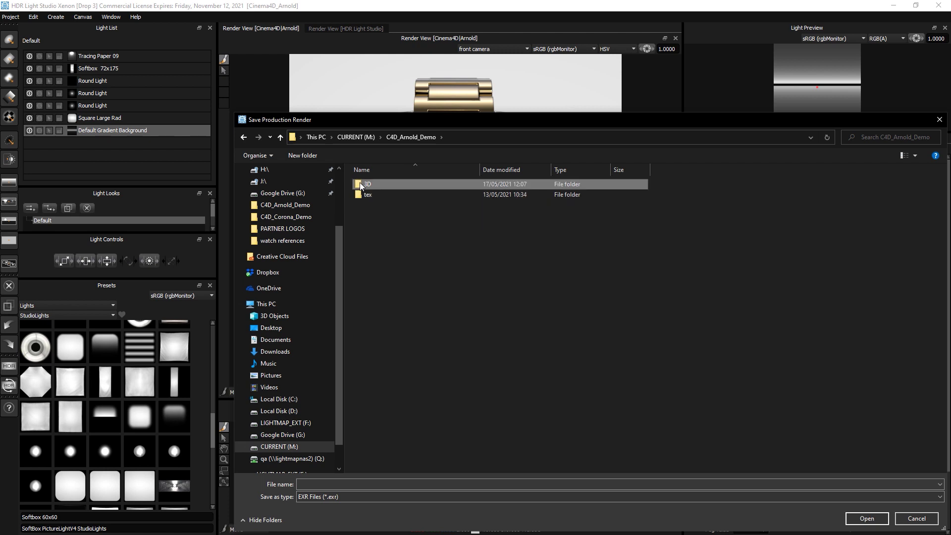
double_click(362, 184)
left_click(327, 484)
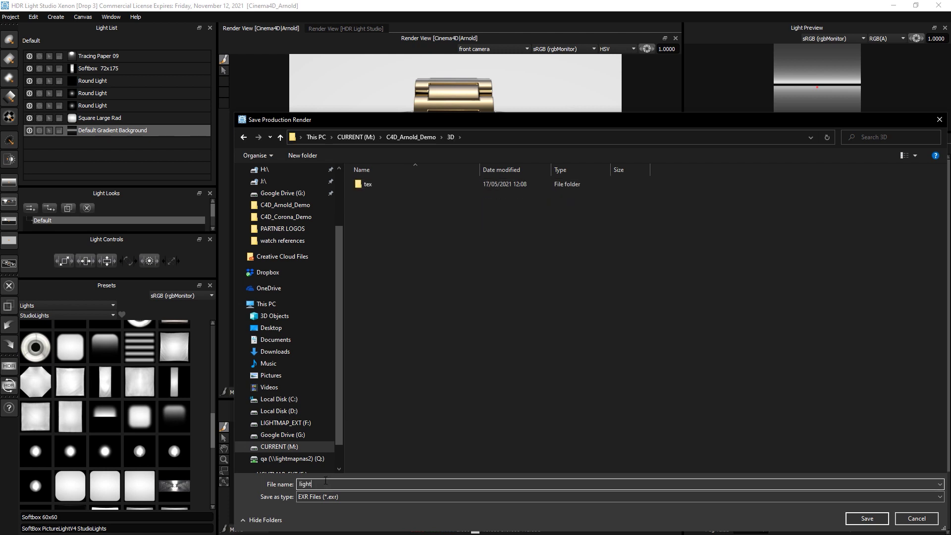
left_click(864, 519)
Step: Render the lighting map at 3000x1500 resolution
left_click(435, 222)
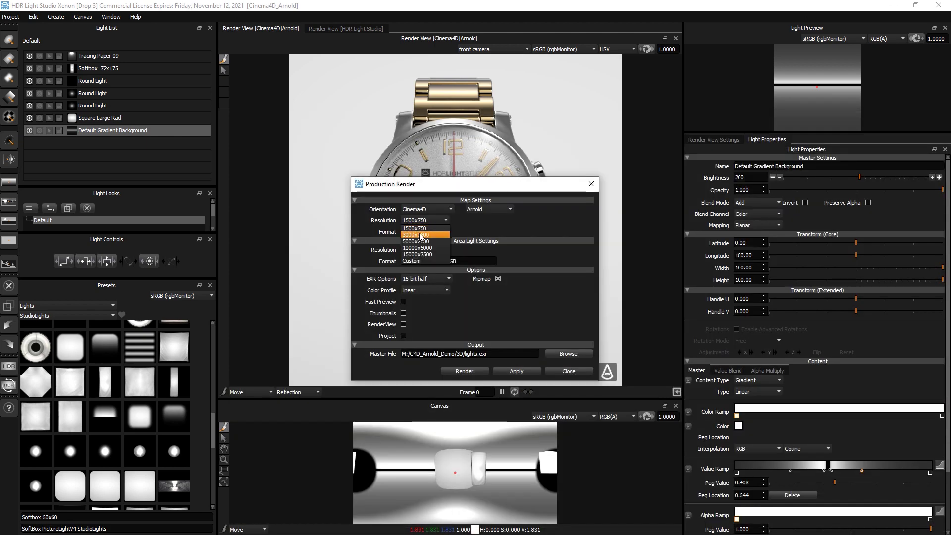
left_click(419, 235)
left_click(459, 372)
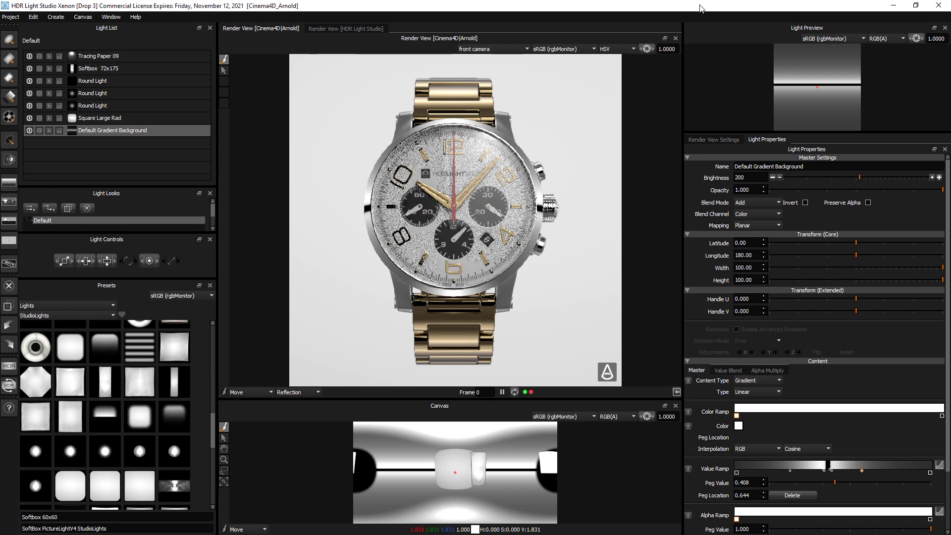
left_click_drag(689, 13, 478, 173)
Step: Stop the HDR Light Studio session and expand HDRLightStudio.Arnold to show HDRLS_ArnoldLight
left_click(878, 340)
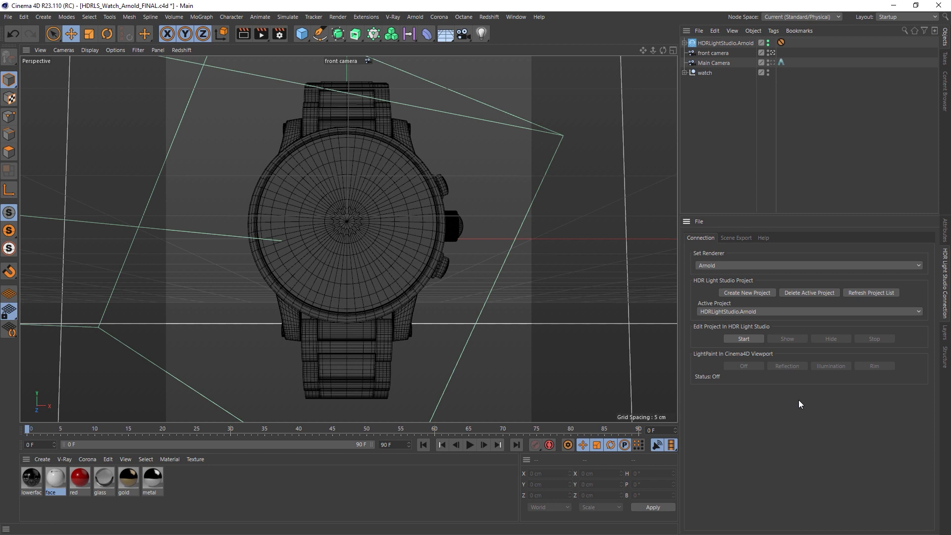
left_click(685, 43)
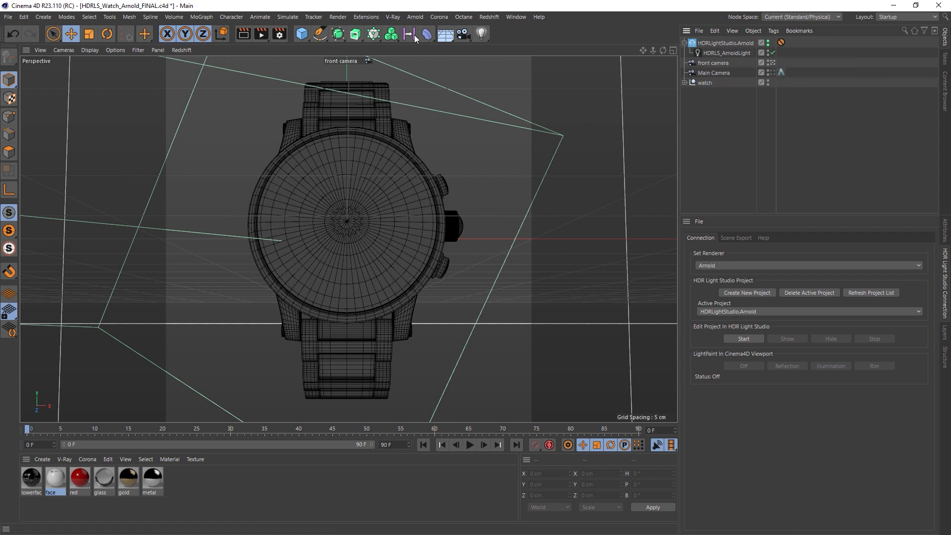
Step: Open Arnold's IPR Window, move it up-left and enlarge it to view the lit watch
left_click(415, 17)
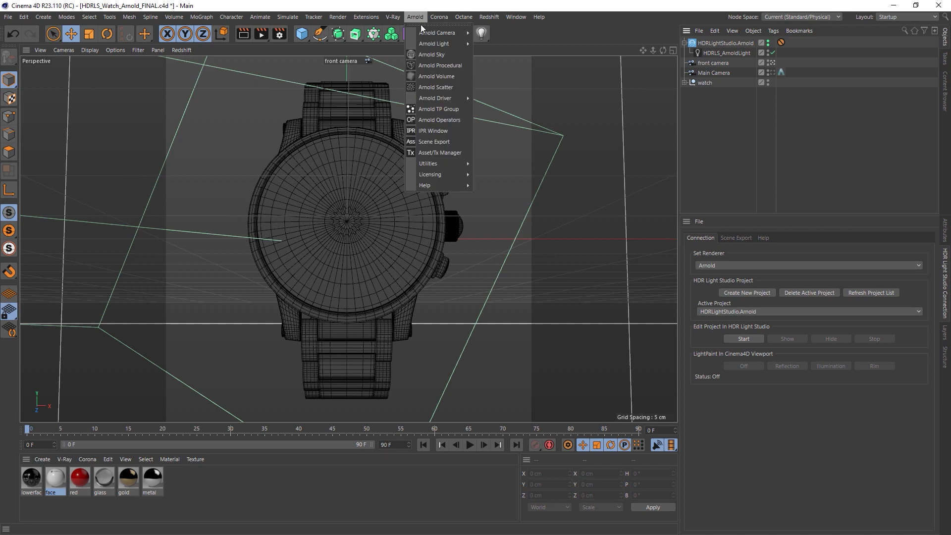
left_click(434, 130)
left_click_drag(535, 120, 264, 14)
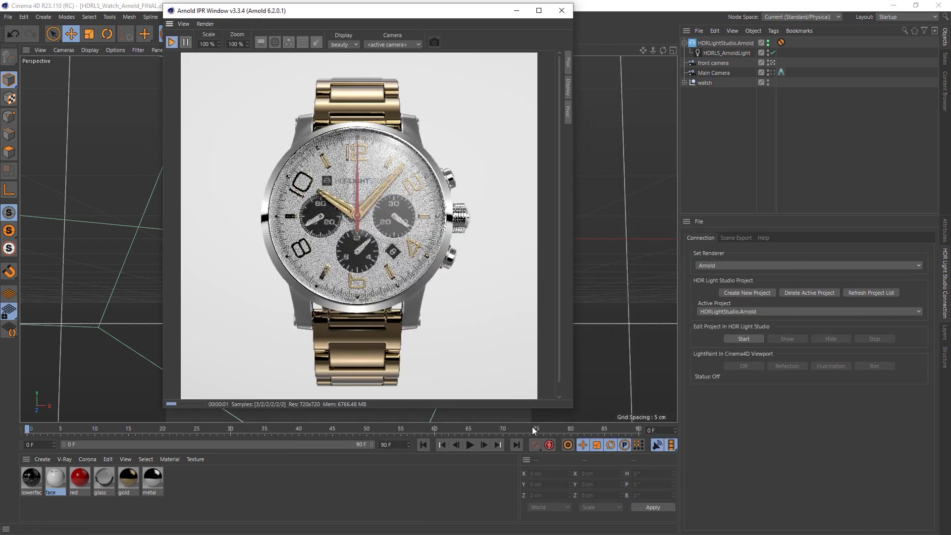
left_click_drag(572, 410, 754, 509)
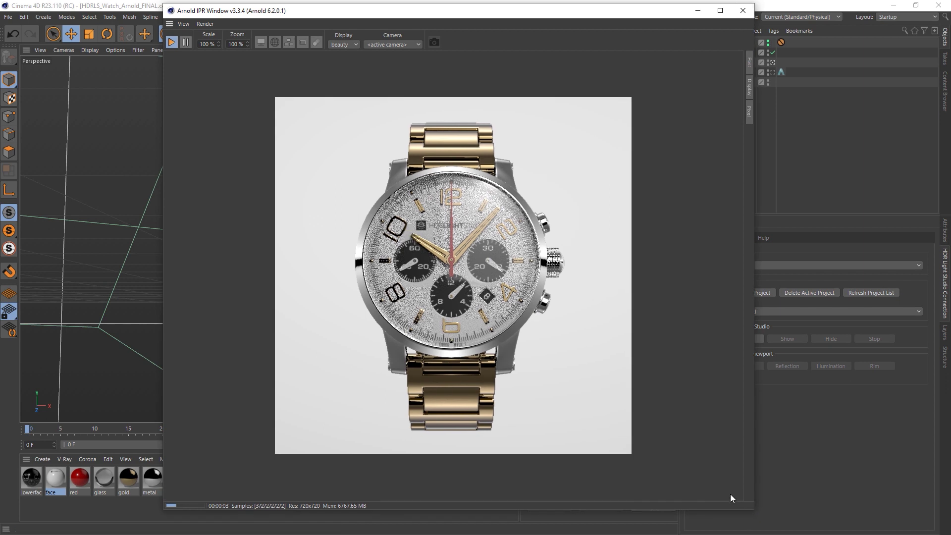